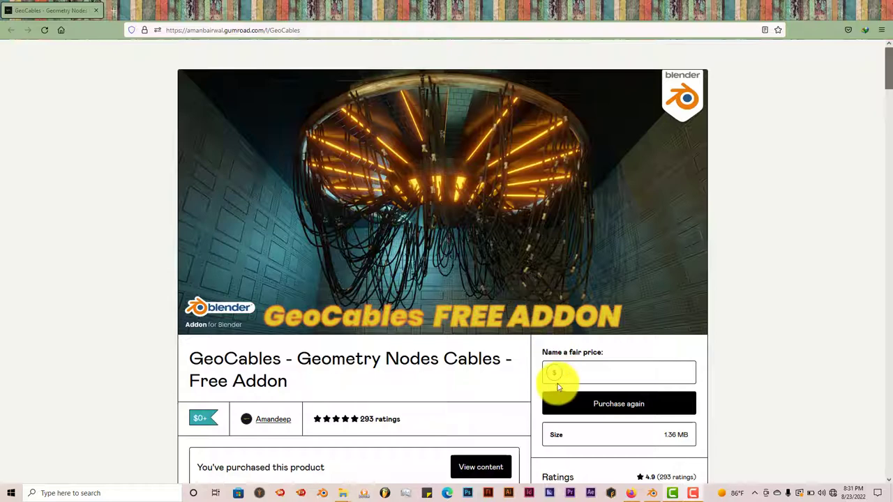
- Leave the Gumroad GeoCables product page and bring the Blender cube-and-disc scene forward
left_click(578, 374)
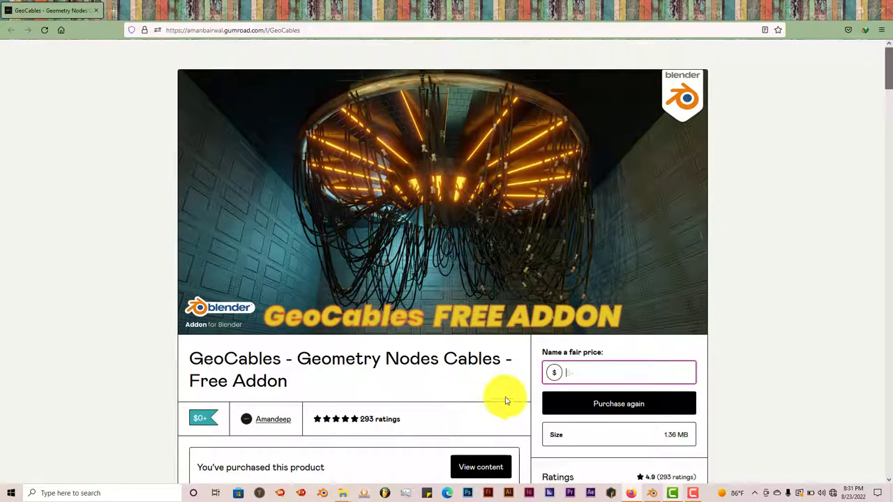
left_click(653, 493)
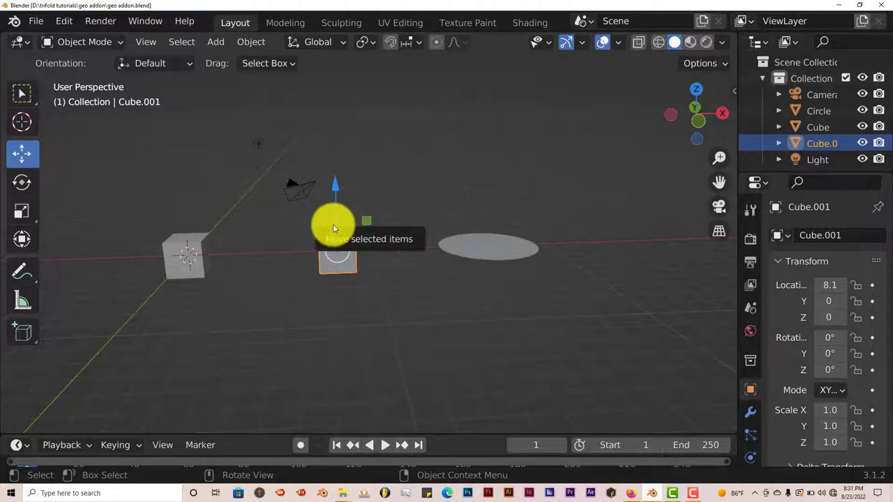
left_click(64, 21)
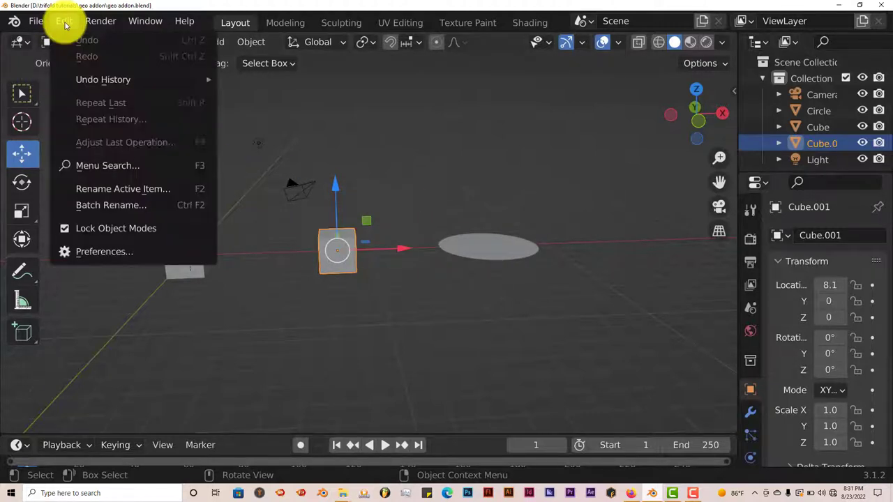
left_click(112, 252)
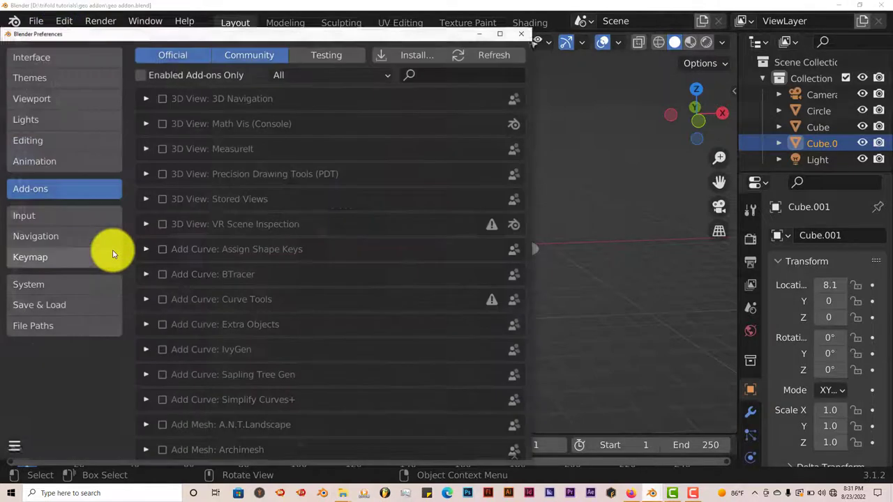
left_click(411, 55)
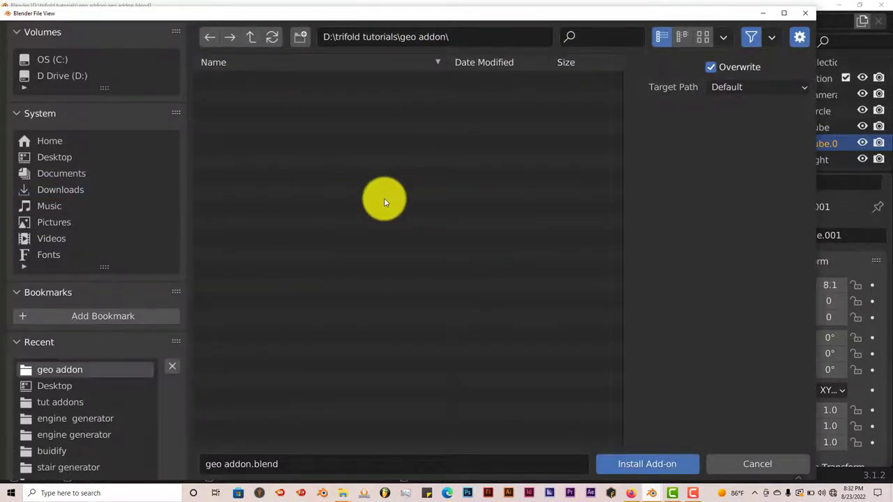
left_click(774, 469)
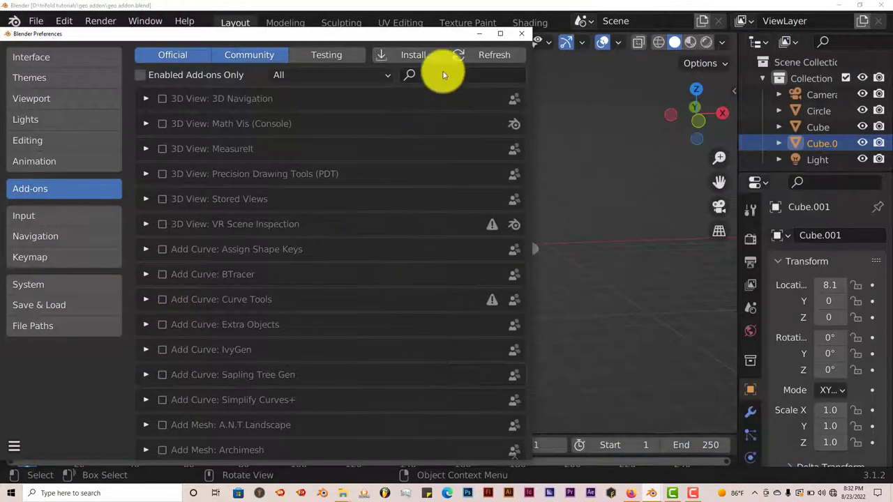
left_click(444, 76)
type("geo")
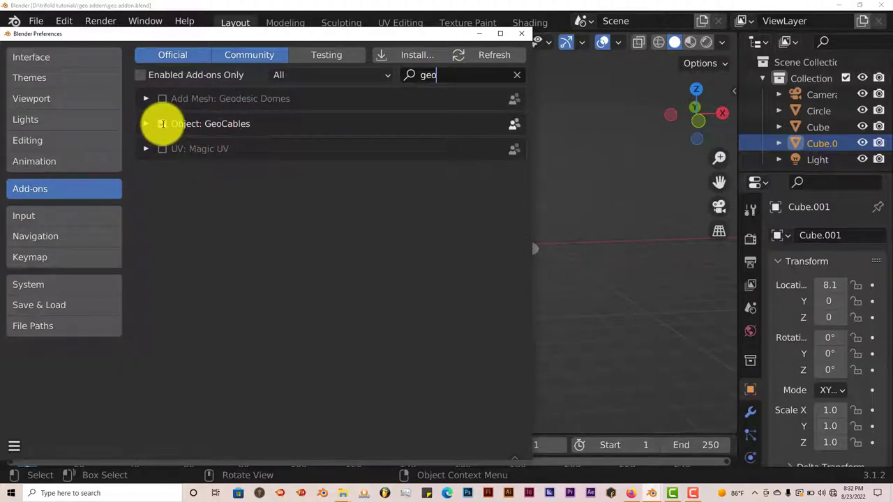
left_click(521, 33)
- Open the viewport sidebar on the GeoCables add-on tools tab
scroll(417, 270, "up", 2)
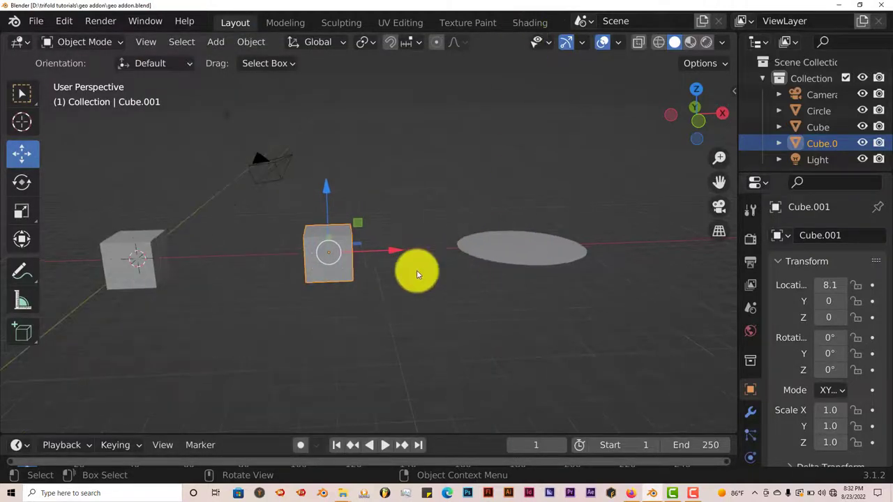
middle_click_drag(397, 295, 395, 287)
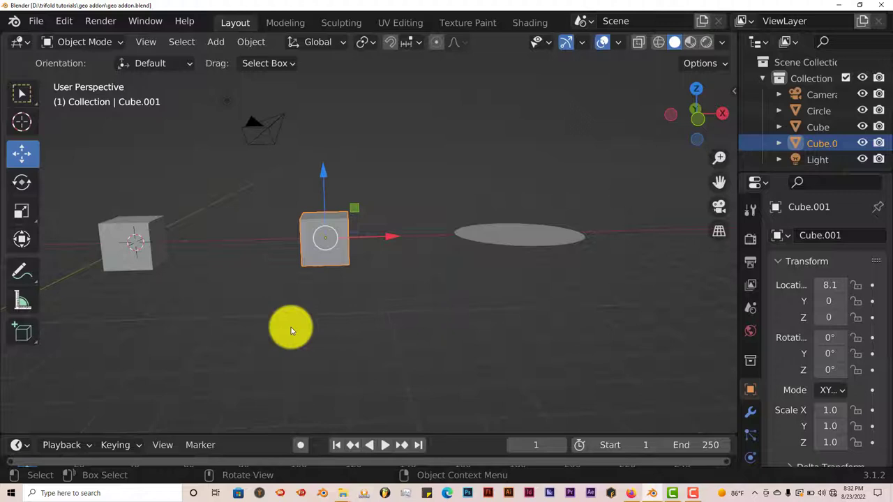
left_click(734, 89)
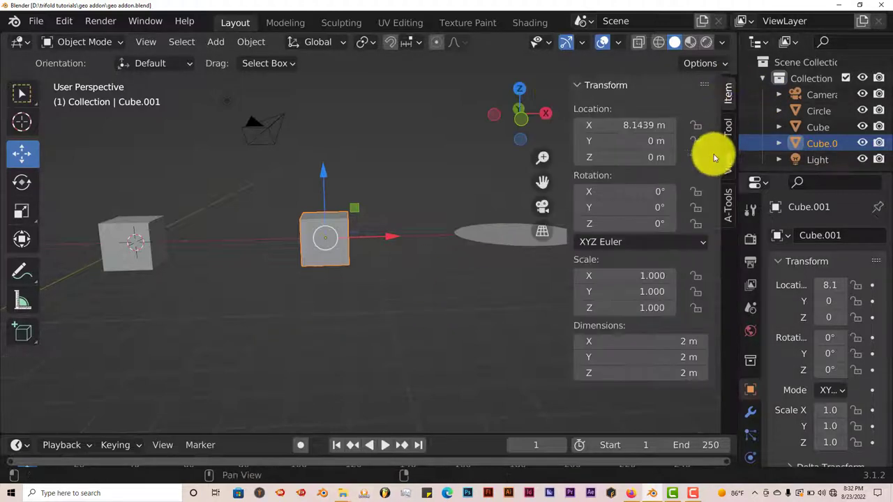
left_click(729, 217)
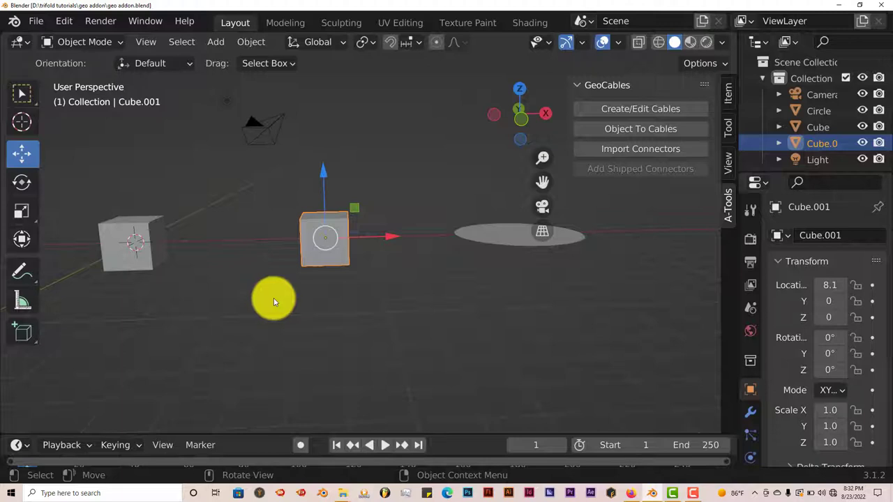
- Orbit, zoom and pan the view so the two cubes sit left and right
scroll(303, 301, "up", 2)
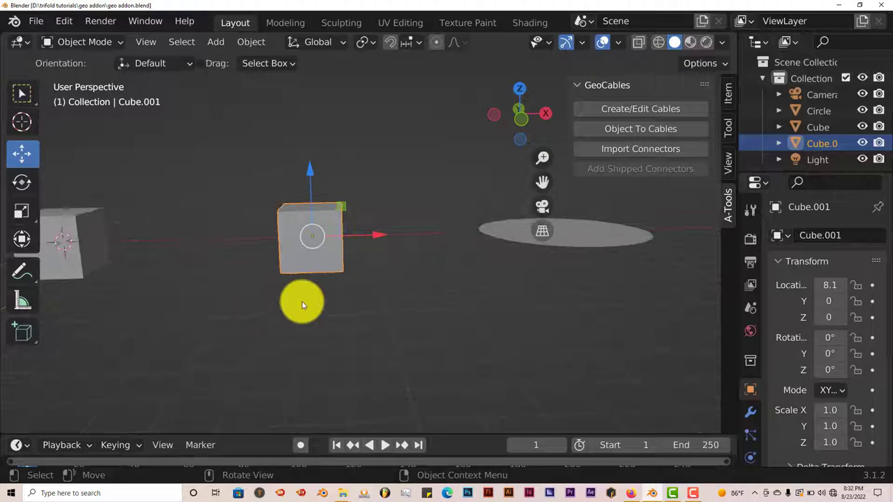
middle_click_drag(233, 310, 349, 307)
scroll(347, 305, "up", 2)
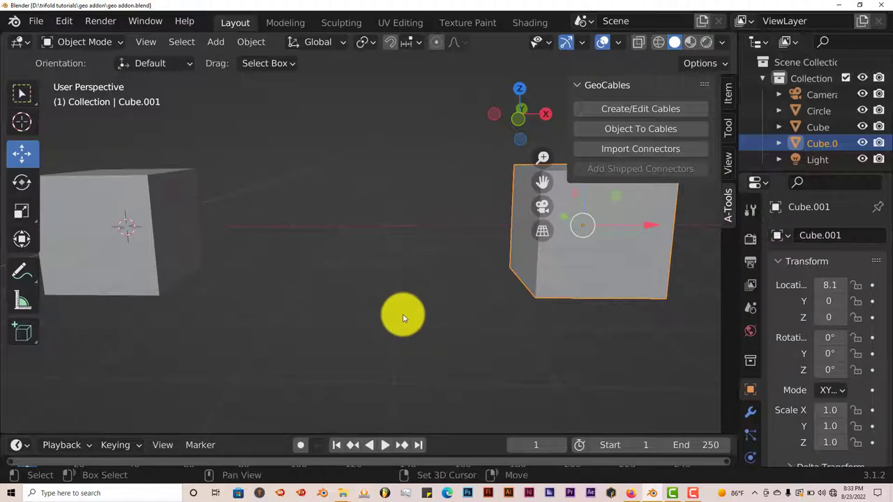
middle_click_drag(403, 314, 405, 319, "shift")
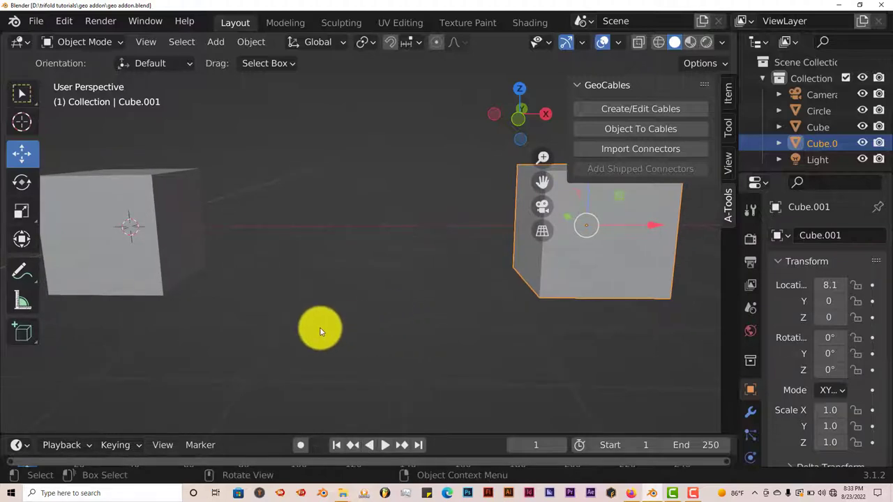
- Draw a GeoCables bundle from the left cube's face to the right cube's face
left_click(649, 112)
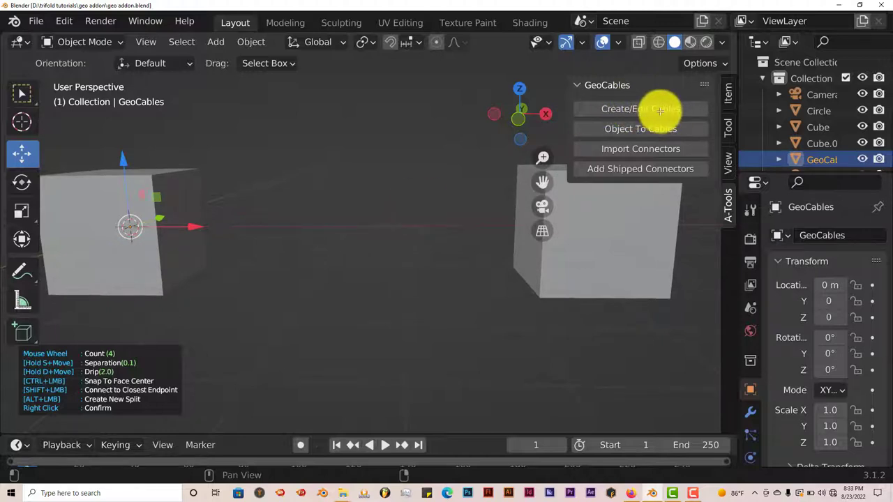
left_click(139, 269)
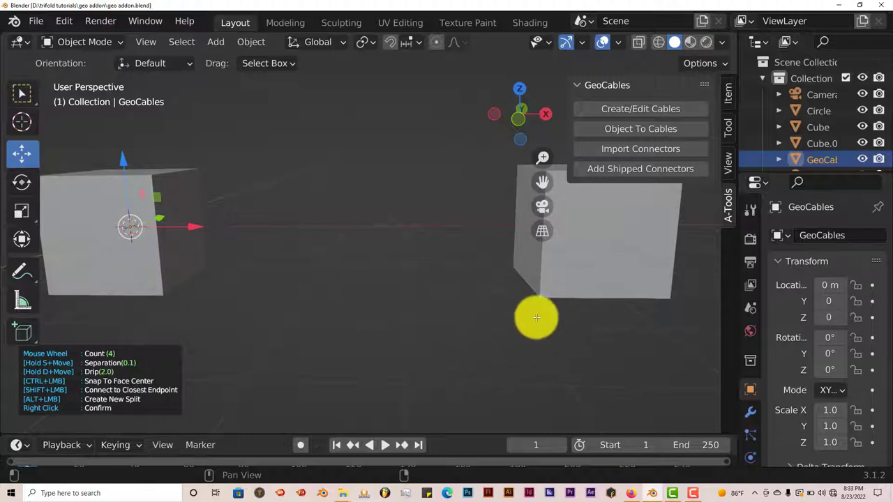
left_click(621, 237)
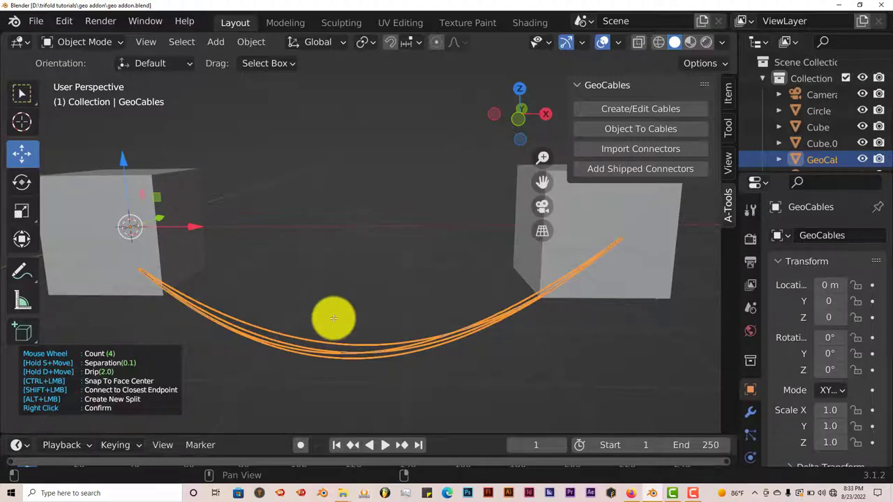
- Set the cable count to 24 strands
scroll(334, 318, "up", 10)
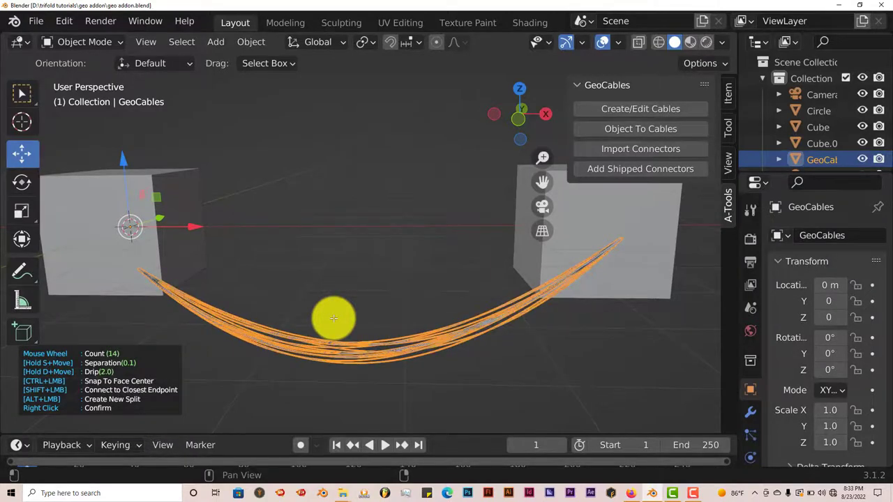
scroll(333, 318, "up", 5)
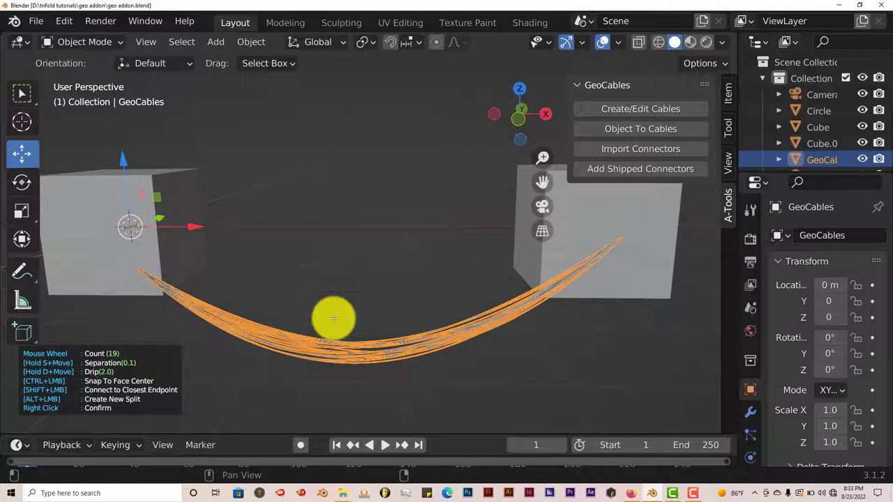
scroll(334, 318, "up", 2)
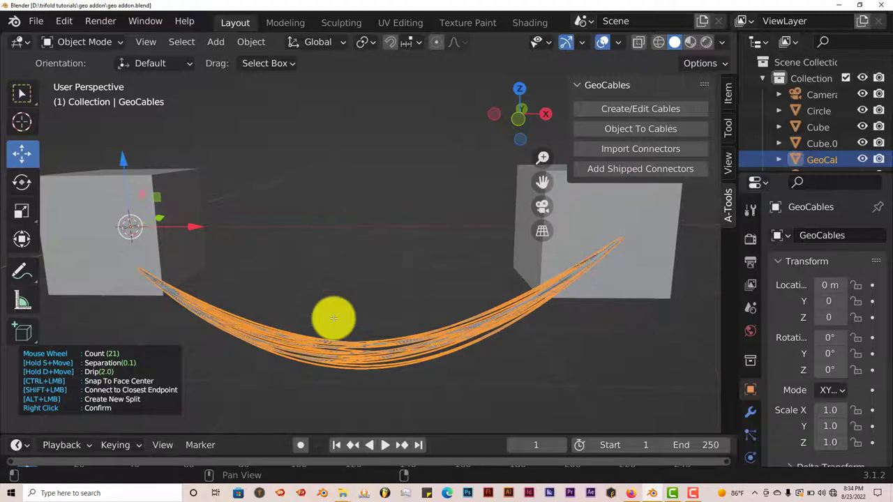
scroll(334, 318, "up", 1)
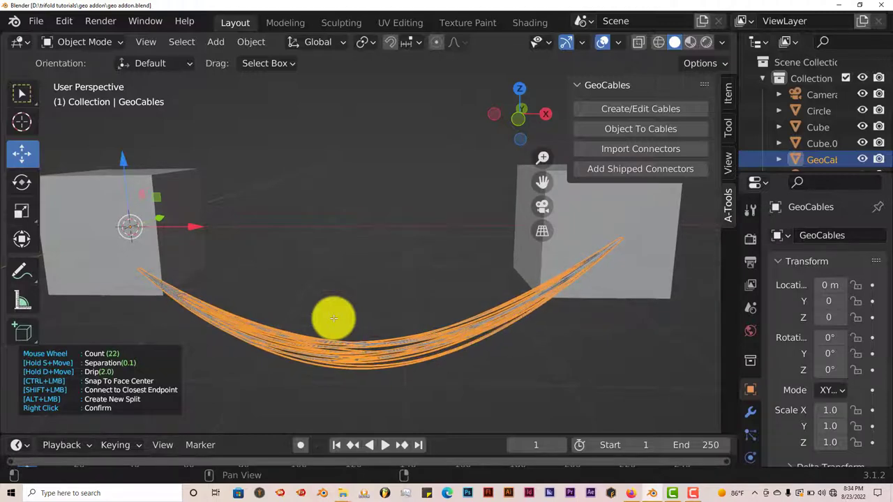
scroll(334, 318, "up", 6)
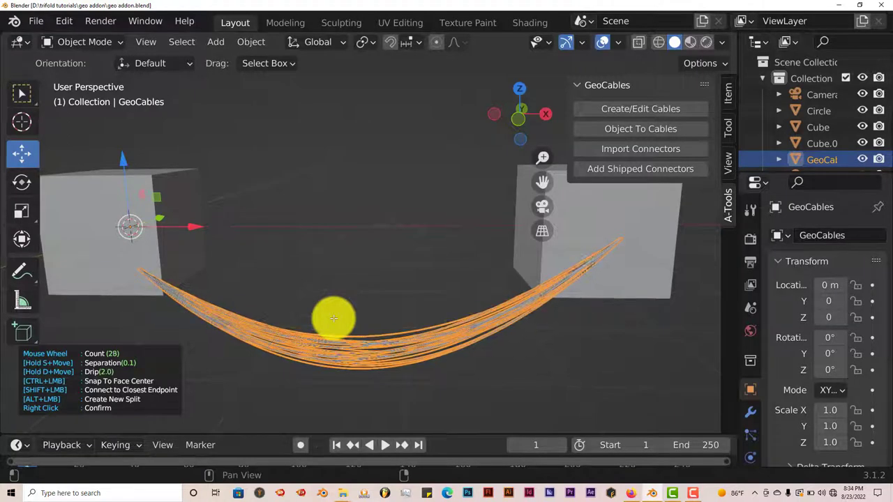
scroll(395, 318, "down", 2)
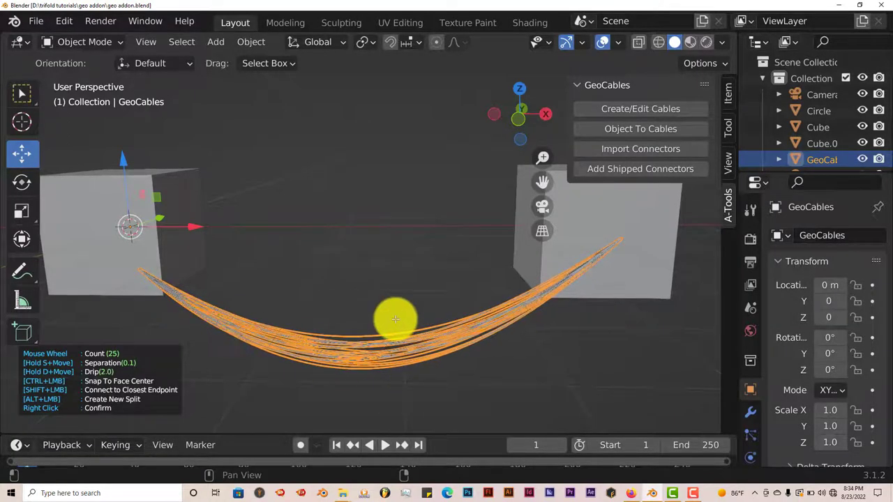
scroll(395, 319, "down", 1)
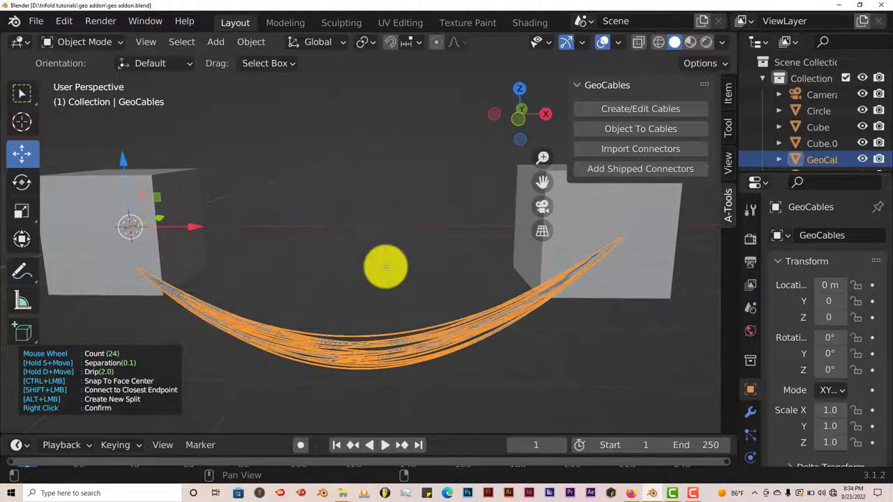
- Set the strand separation to -0.17 and the cable drip to 1.14
key("s")
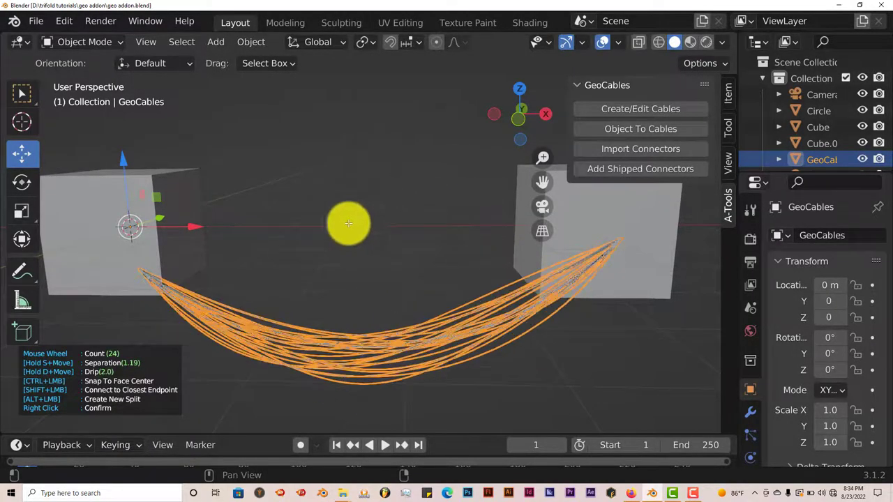
key("s")
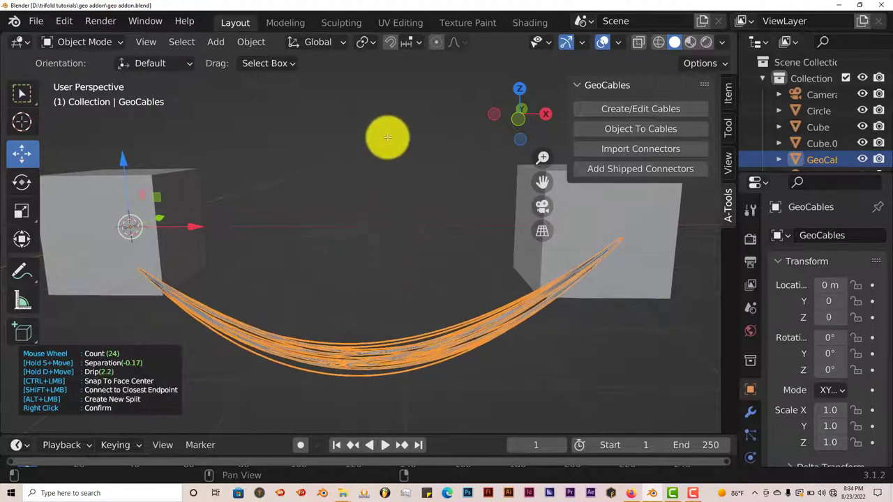
key("d")
key("d")
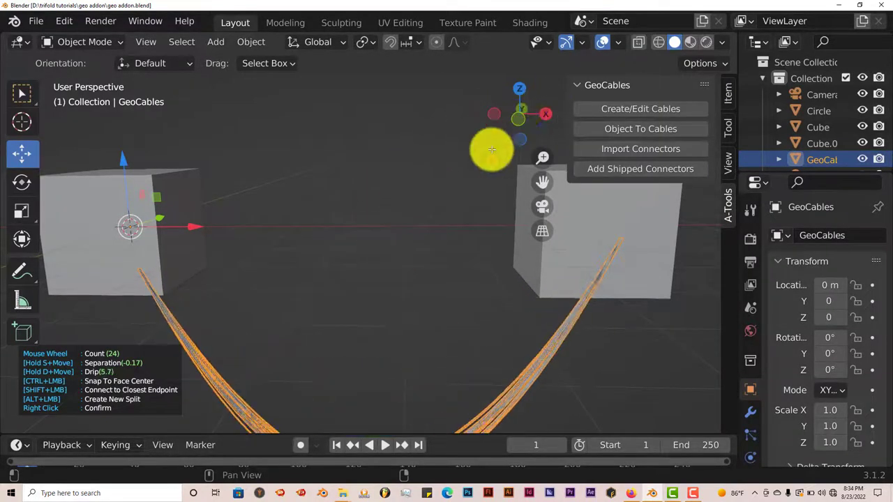
key("d")
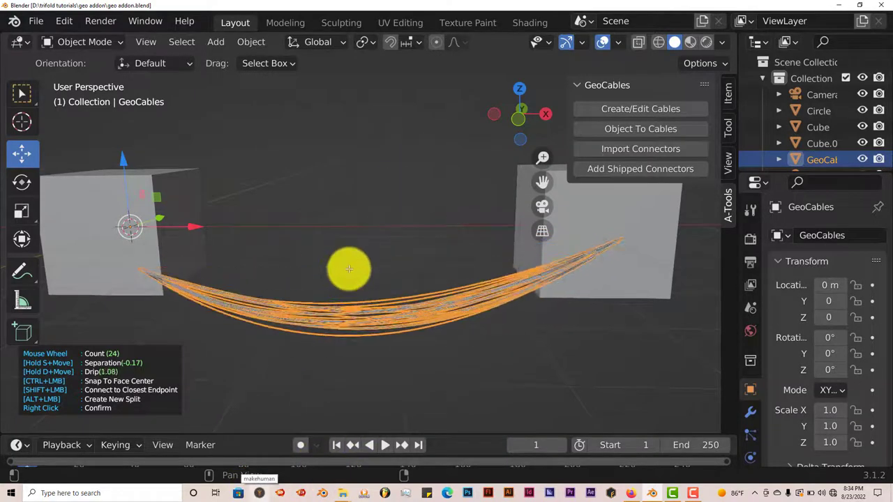
key("d")
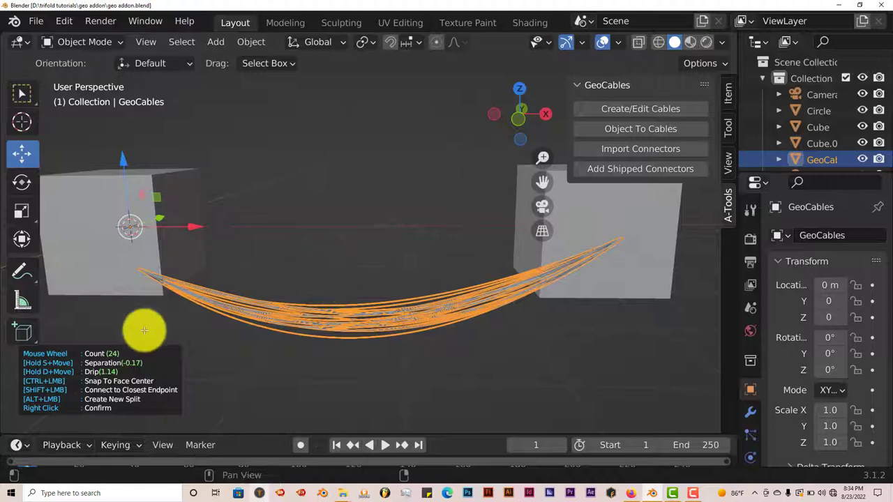
- Reduce the count to 23 strands and reattach the cable ends to both cubes
key("c")
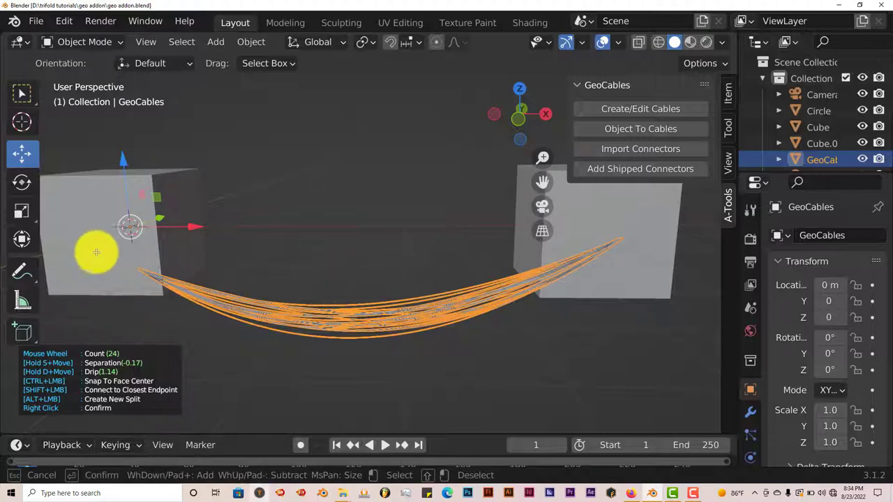
key("Escape")
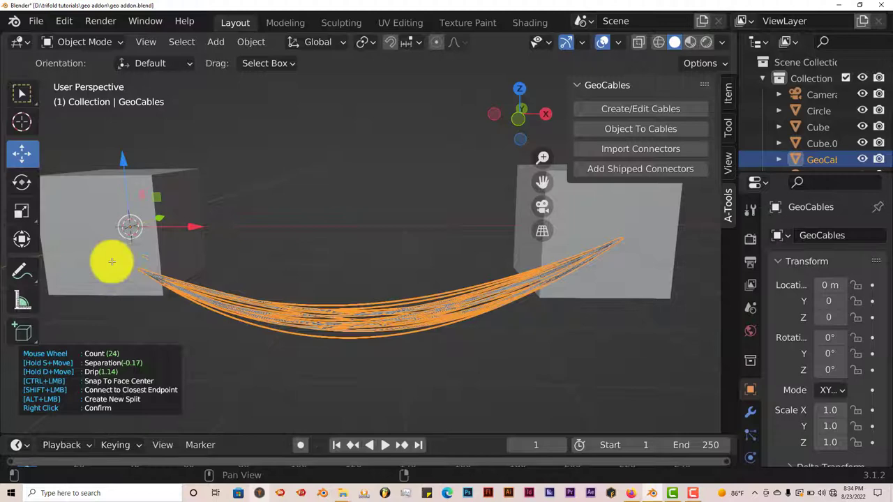
left_click(88, 238)
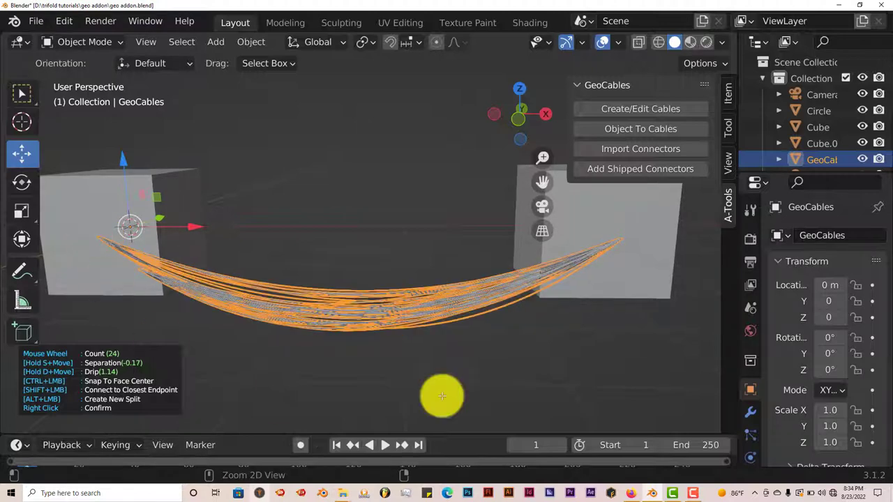
left_click(619, 221)
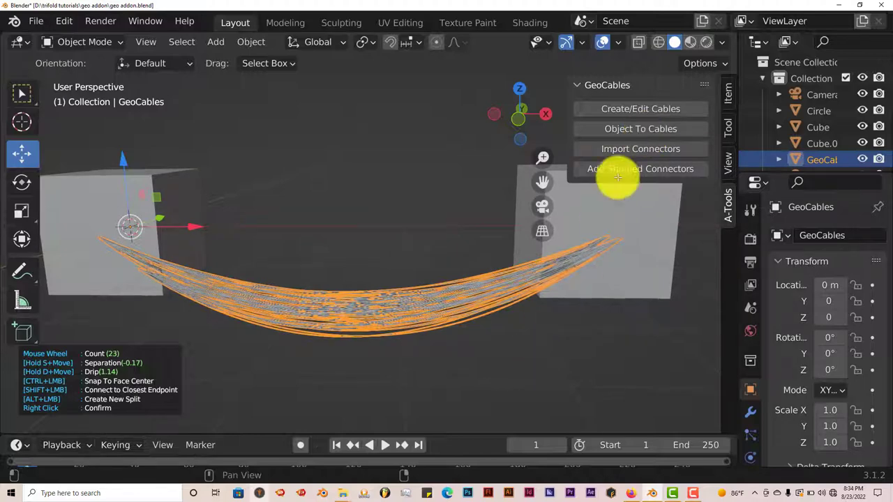
- Thin the bundle to 8 strands, keeping drip 1.14, and confirm it
scroll(584, 284, "down", 1)
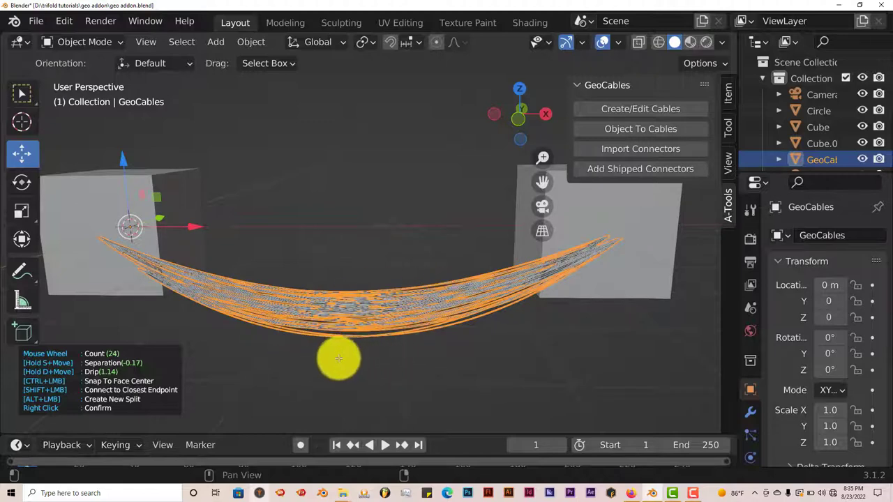
scroll(411, 324, "up", 7)
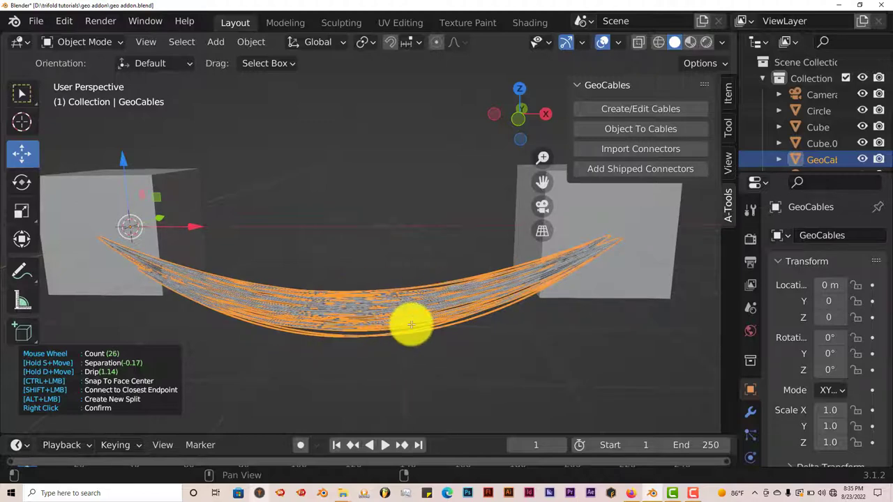
scroll(411, 323, "down", 20)
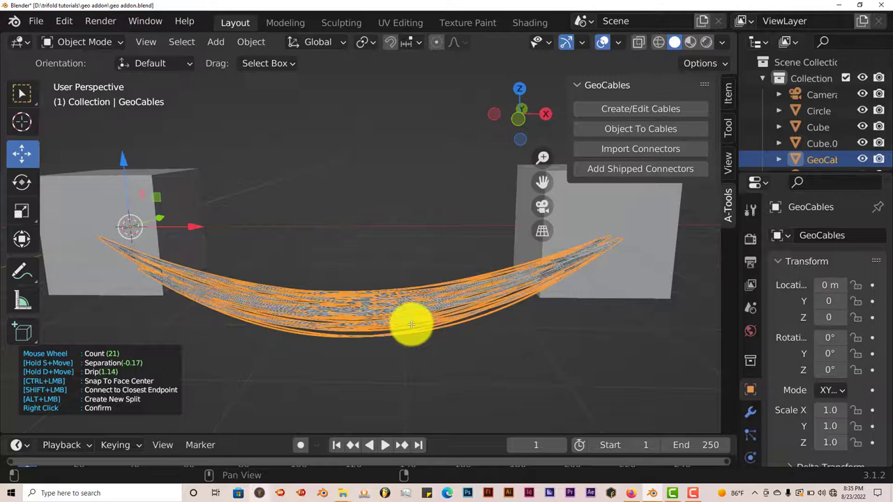
scroll(411, 324, "down", 1)
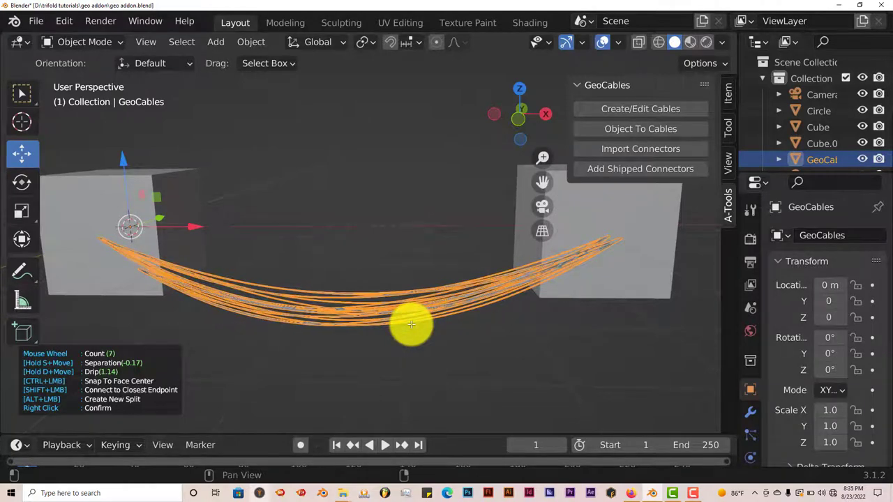
scroll(411, 324, "up", 1)
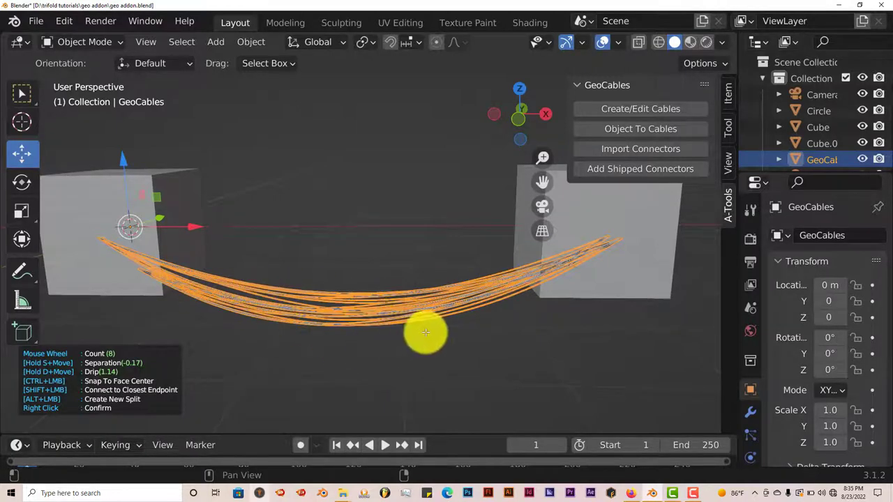
right_click(359, 365)
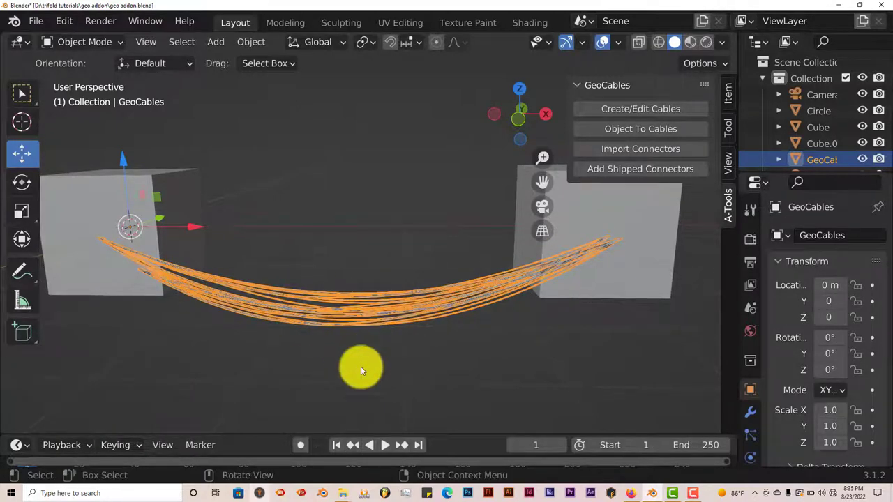
- Frame the cables and add the shipped connector plugs along all eight strands
scroll(391, 365, "up", 2)
middle_click_drag(396, 374, 352, 363, "shift")
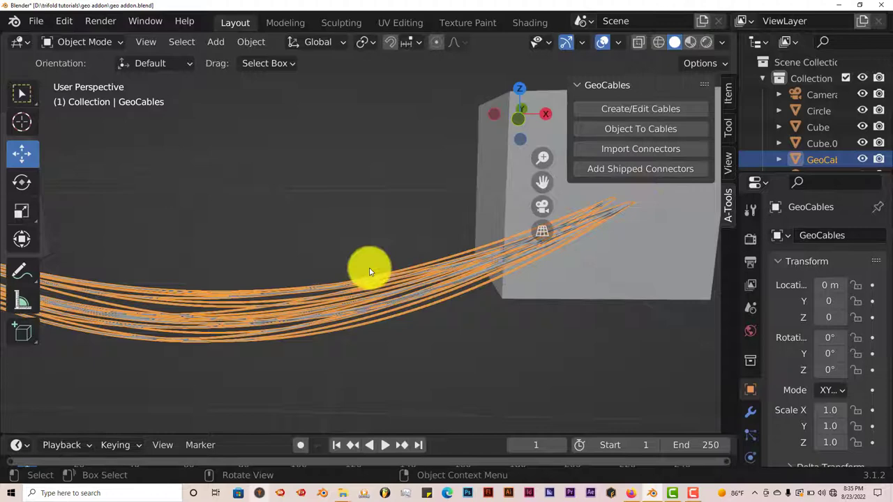
scroll(335, 356, "down", 3)
middle_click_drag(310, 354, 341, 353, "shift")
scroll(341, 353, "up", 2)
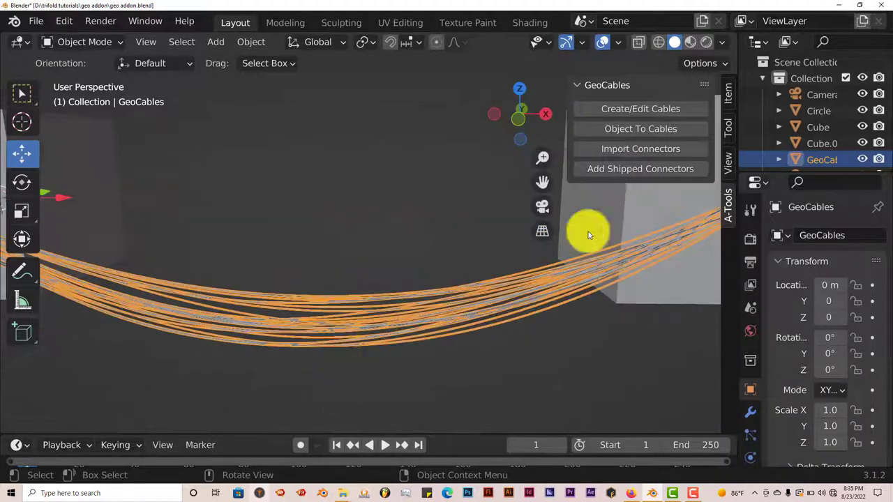
left_click(621, 170)
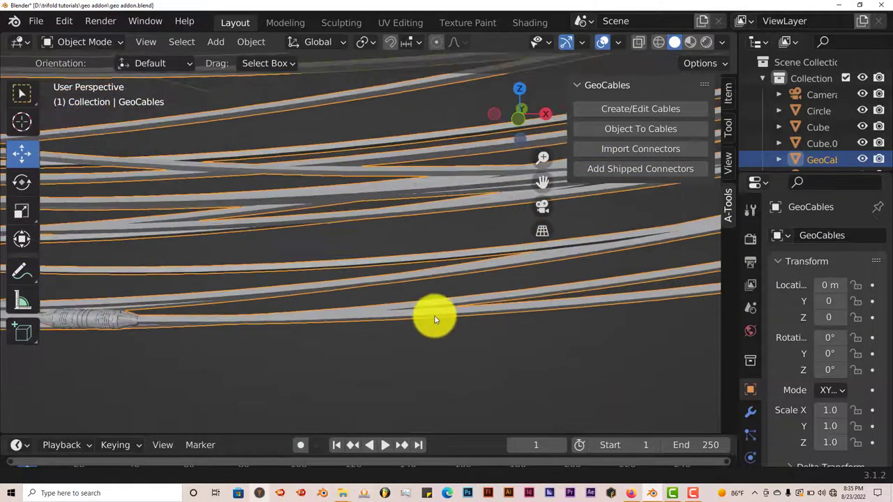
scroll(397, 325, "down", 3)
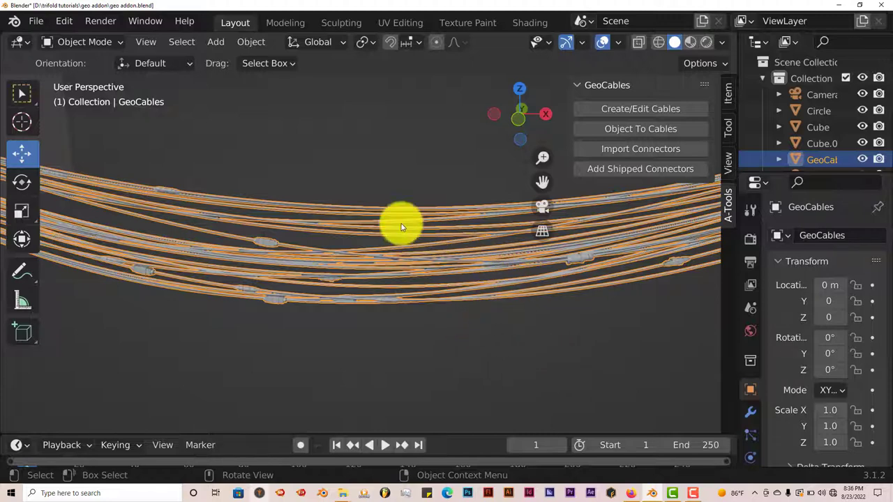
middle_click_drag(412, 249, 410, 253)
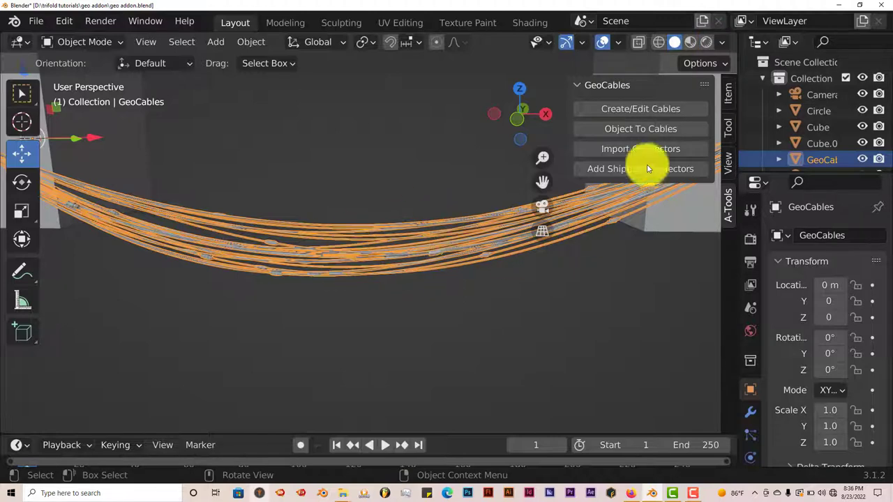
- Use Rendered shading with overlays hidden to show the red, green, blue and black cables
left_click(706, 43)
scroll(469, 341, "up", 6)
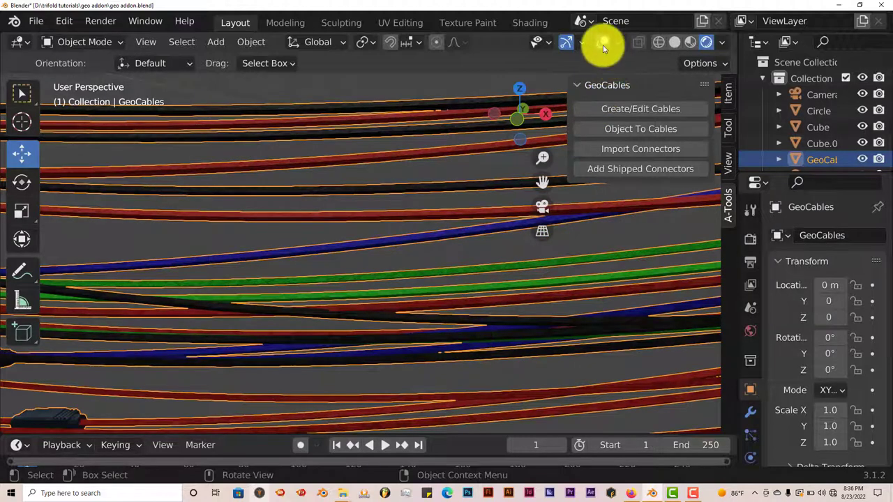
left_click(602, 43)
scroll(489, 260, "down", 5)
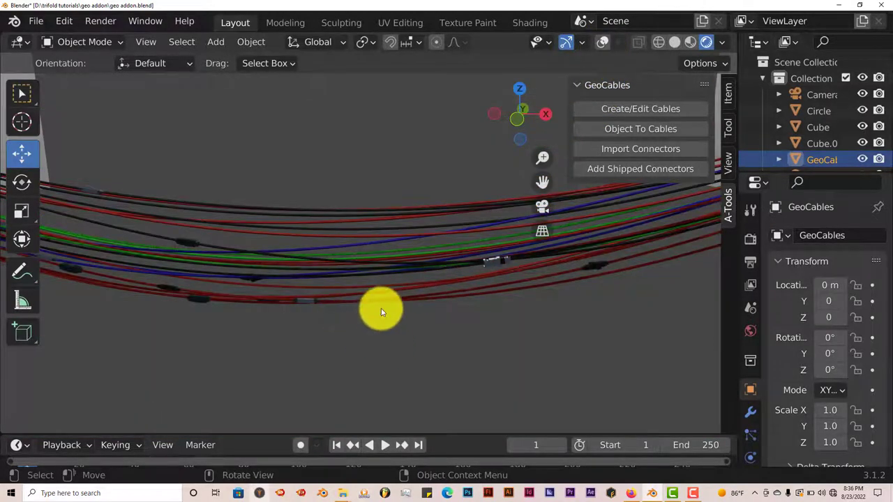
scroll(381, 309, "up", 5)
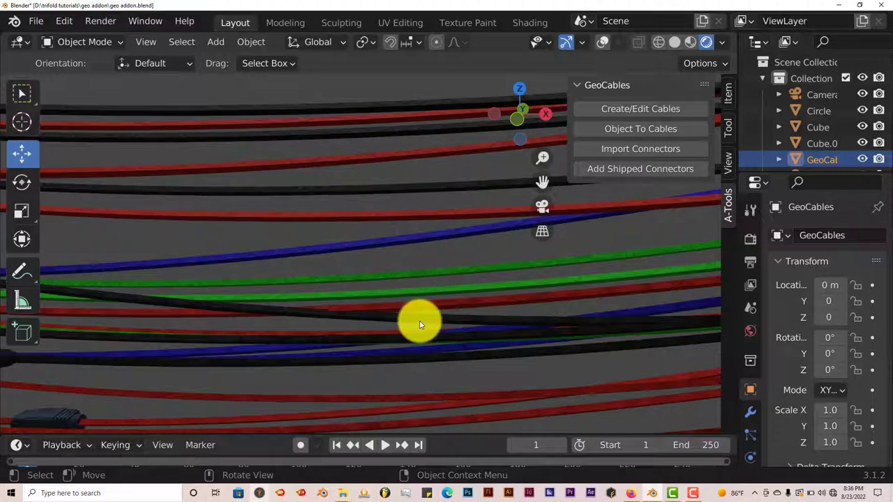
scroll(420, 323, "down", 5)
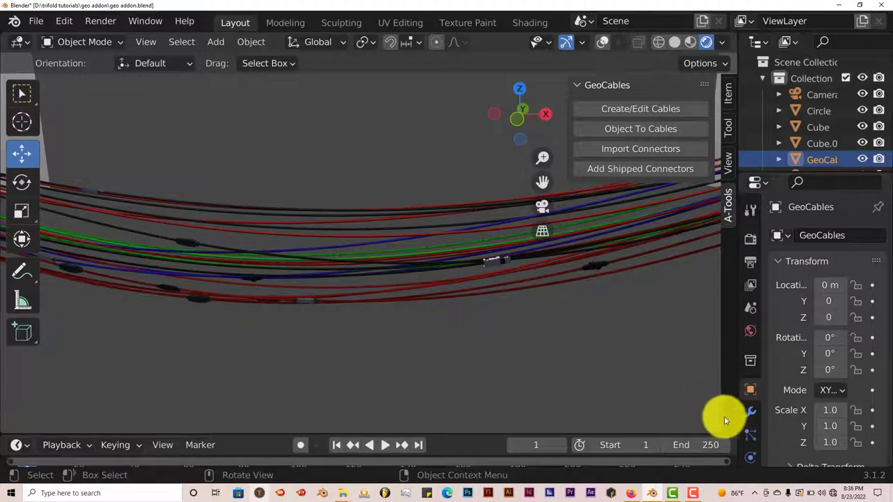
- Show the GeoCables modifier tab in an enlarged, widened Properties area
left_click(750, 412)
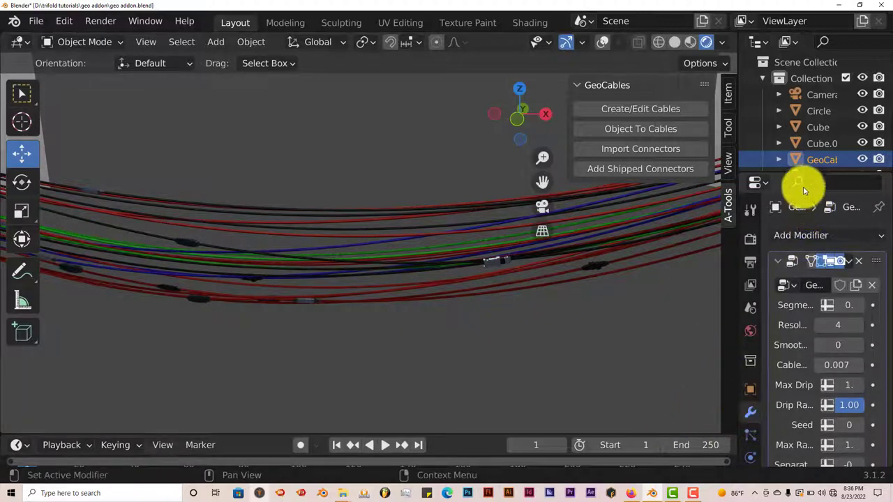
left_click_drag(801, 172, 806, 105)
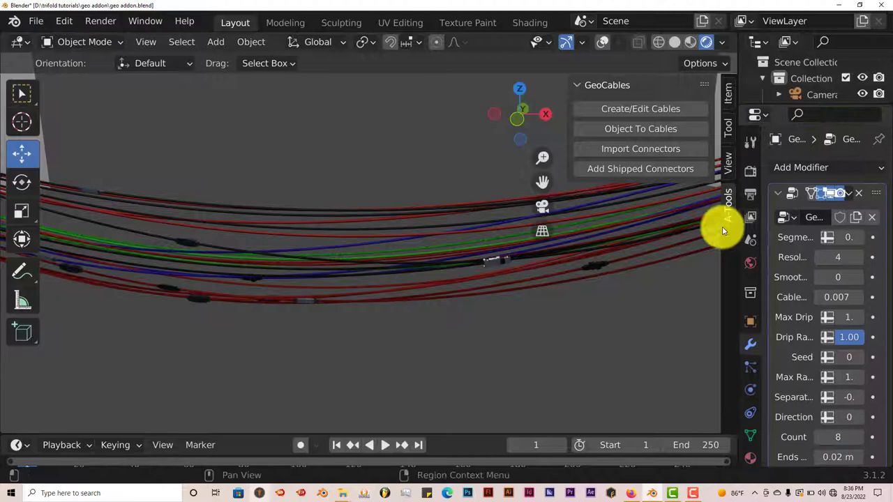
left_click_drag(737, 238, 674, 241)
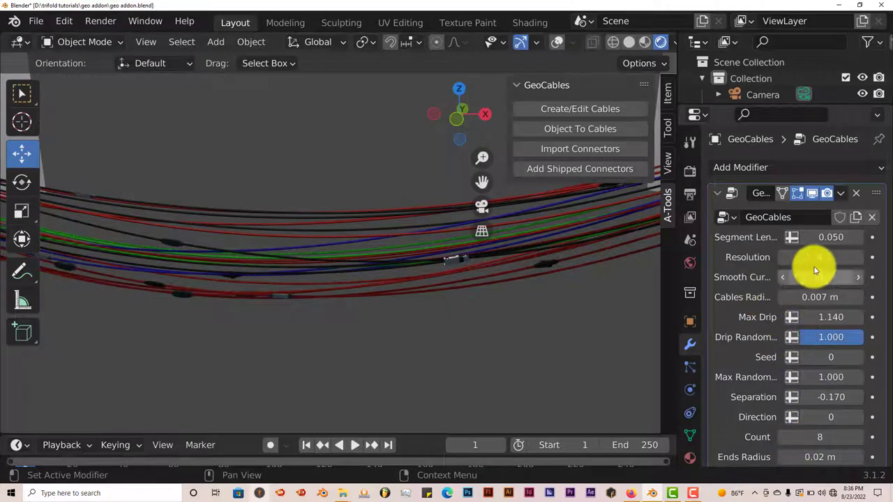
- Review the modifier inputs: 8 cables, 0.007 m cable radius, drip 1.14
scroll(800, 354, "down", 2)
scroll(799, 358, "down", 6)
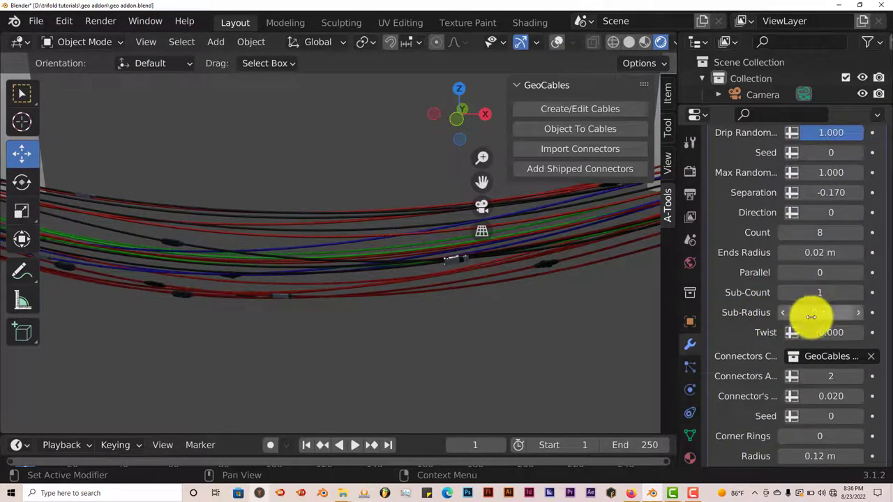
scroll(810, 315, "down", 1)
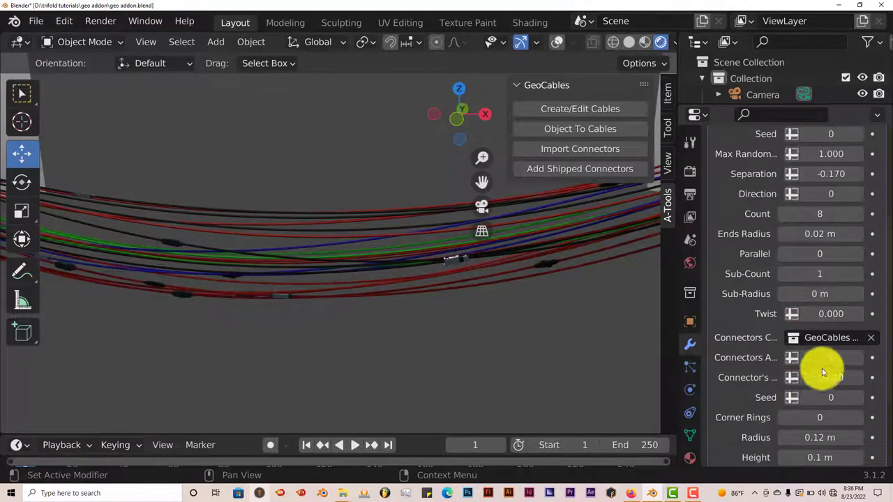
scroll(821, 369, "down", 5)
scroll(822, 368, "down", 1)
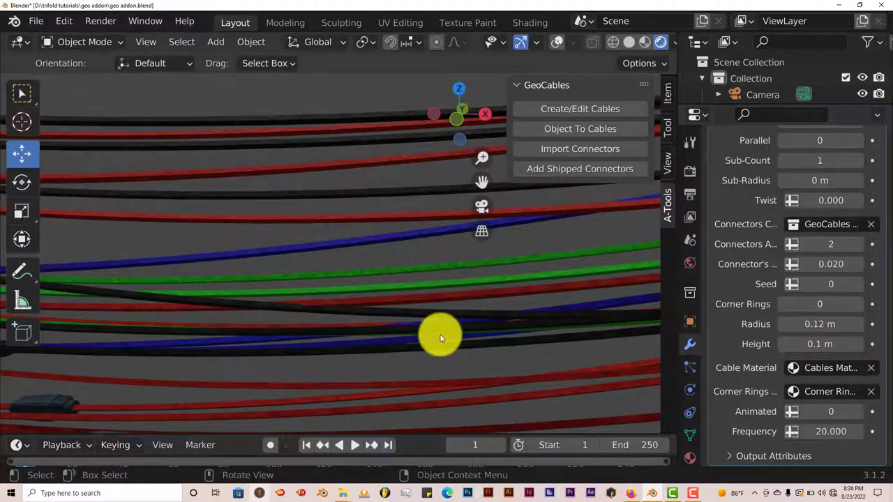
scroll(807, 295, "up", 6)
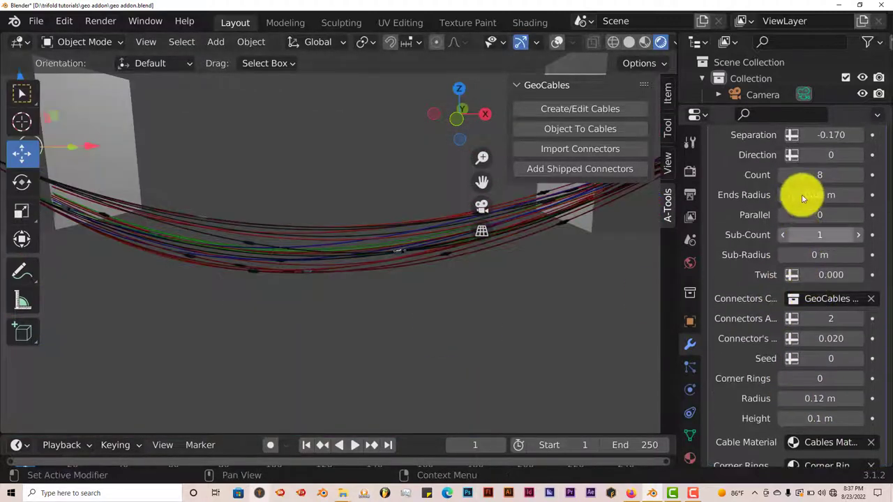
scroll(831, 220, "up", 6)
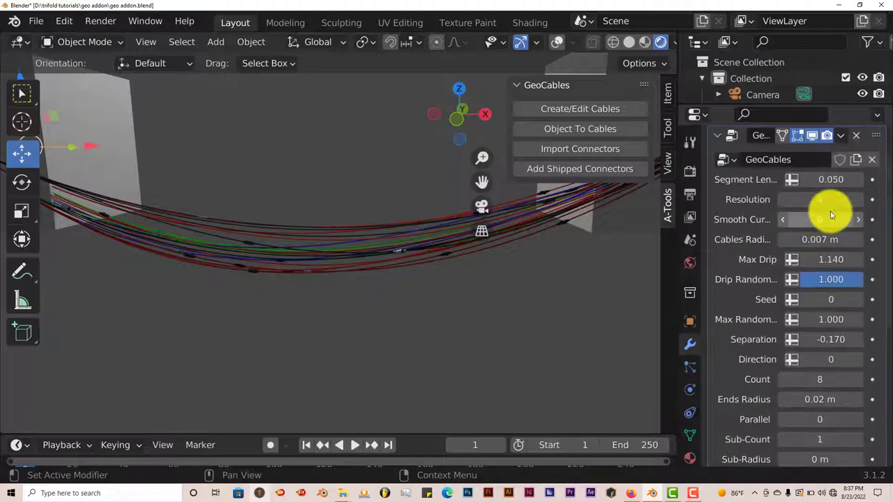
scroll(828, 217, "up", 1)
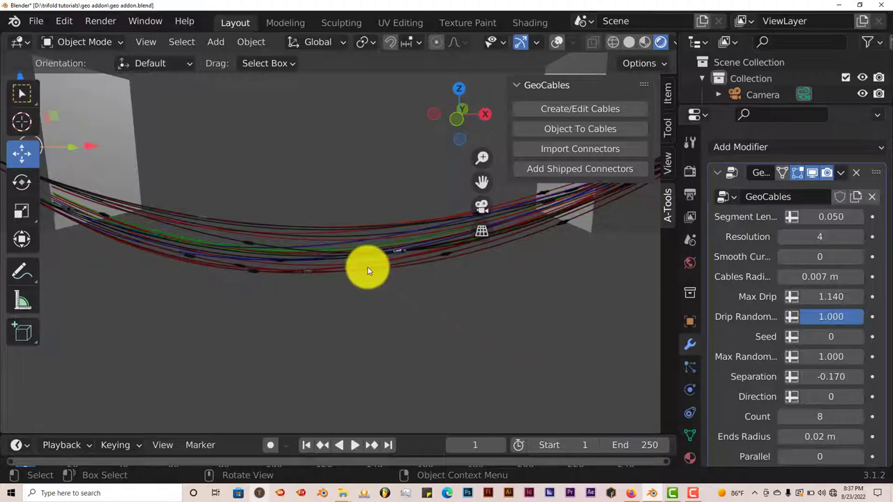
- Turn viewport overlays back on and open the File > Export format list
left_click(557, 42)
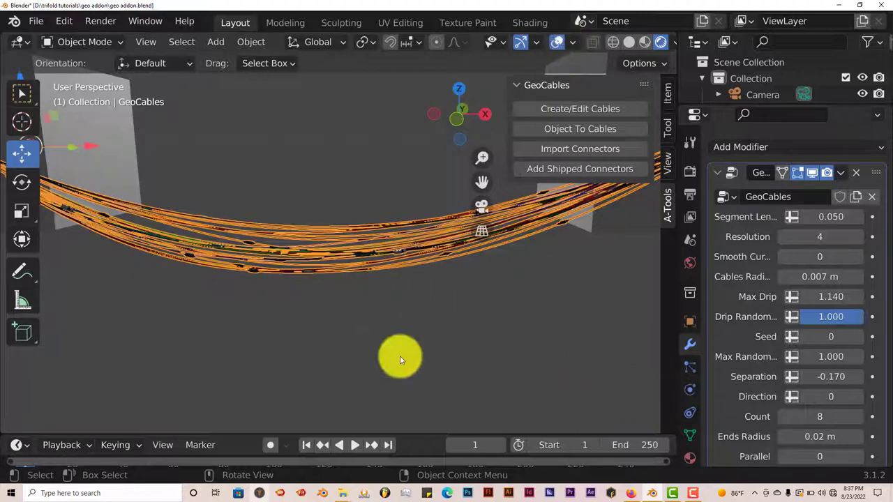
scroll(338, 323, "down", 2)
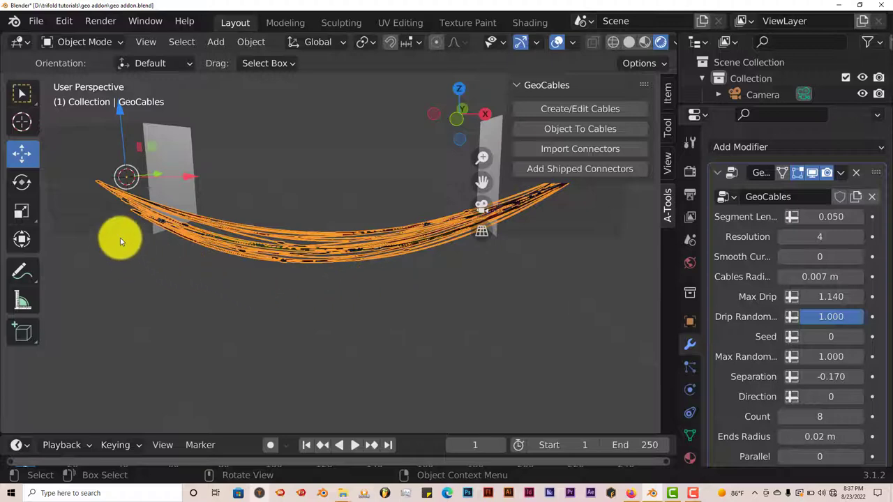
left_click(35, 21)
mouse_move(79, 222)
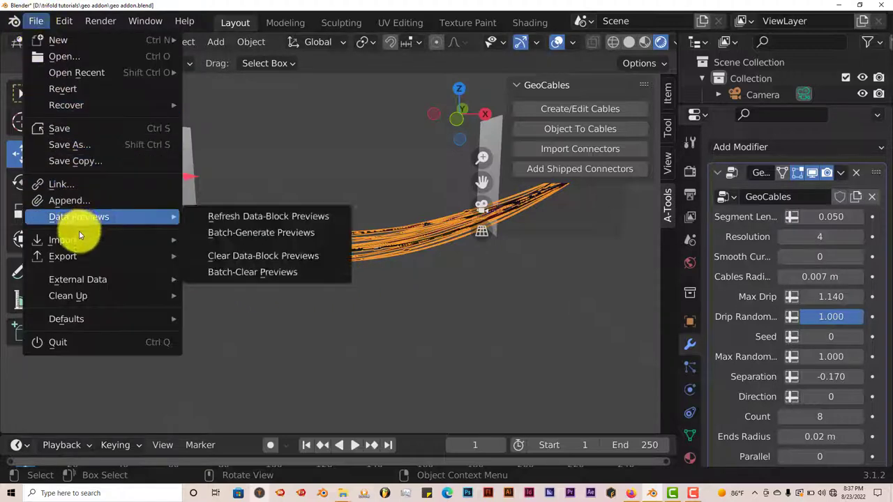
mouse_move(76, 255)
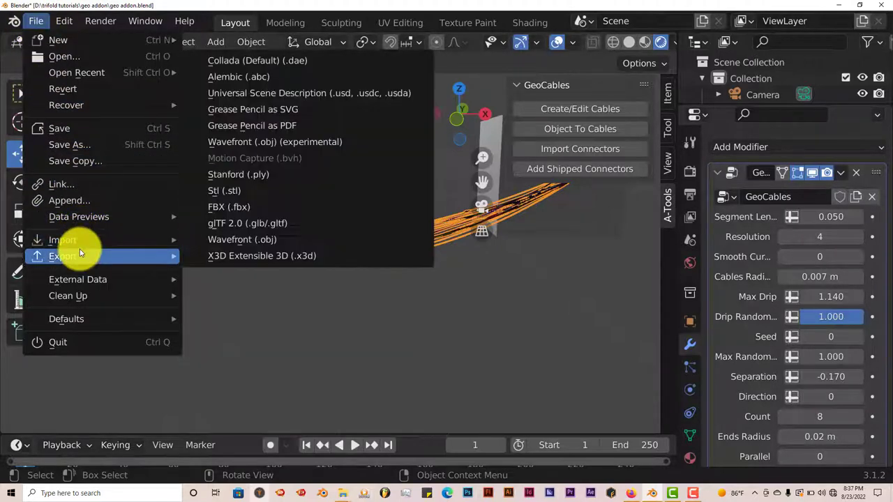
- Export only the selected cable bundle to the Desktop as geo addon.obj
left_click(241, 242)
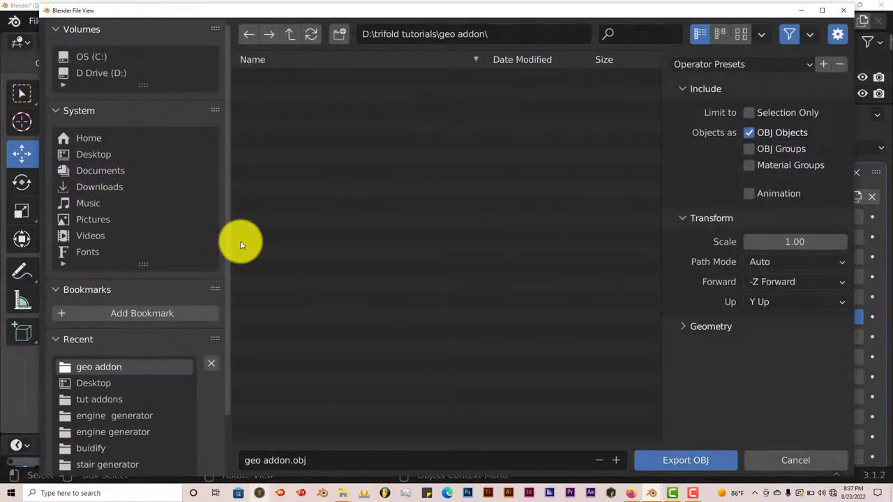
left_click(749, 113)
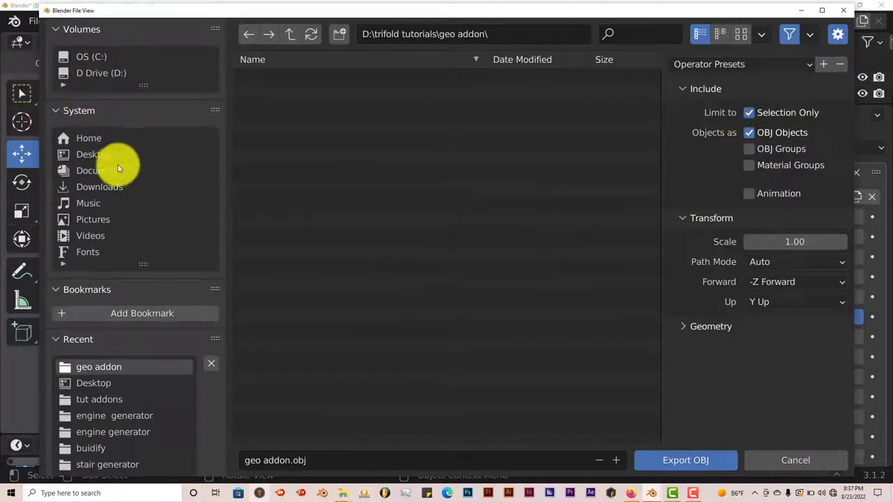
left_click(99, 154)
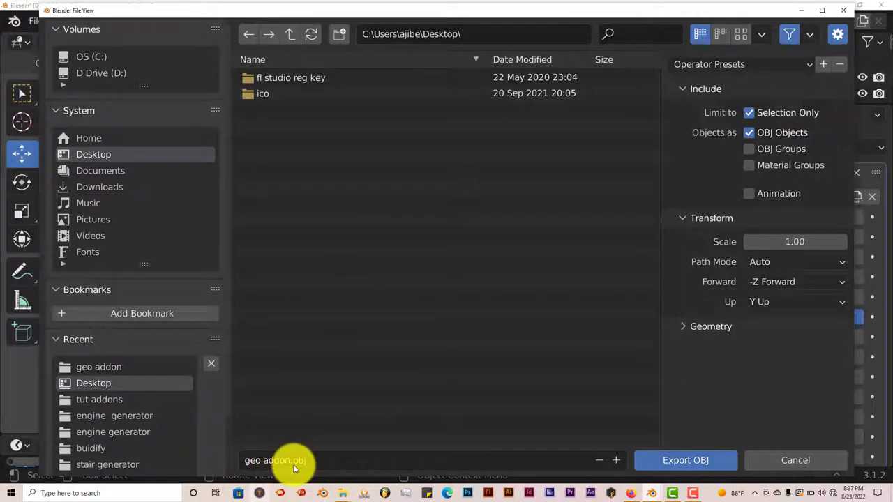
left_click(666, 467)
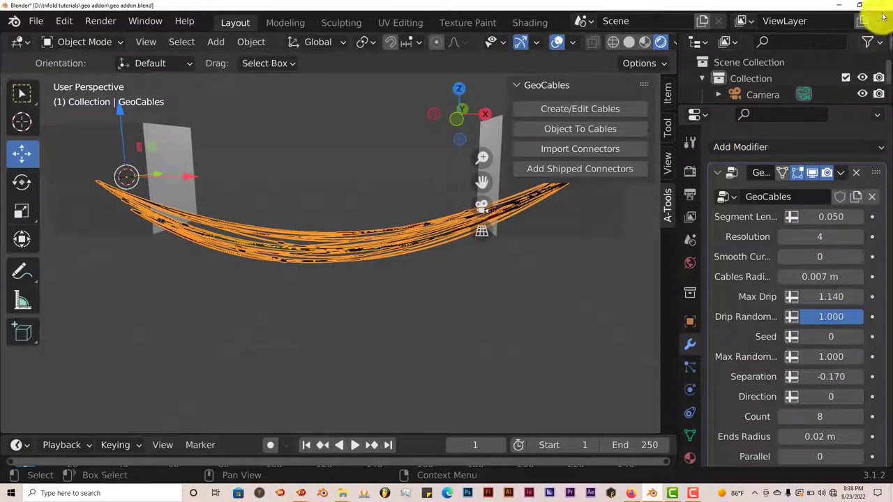
- Quit Blender 3.1 without saving, then delete the default cube in the fresh 2.81 scene
left_click(882, 7)
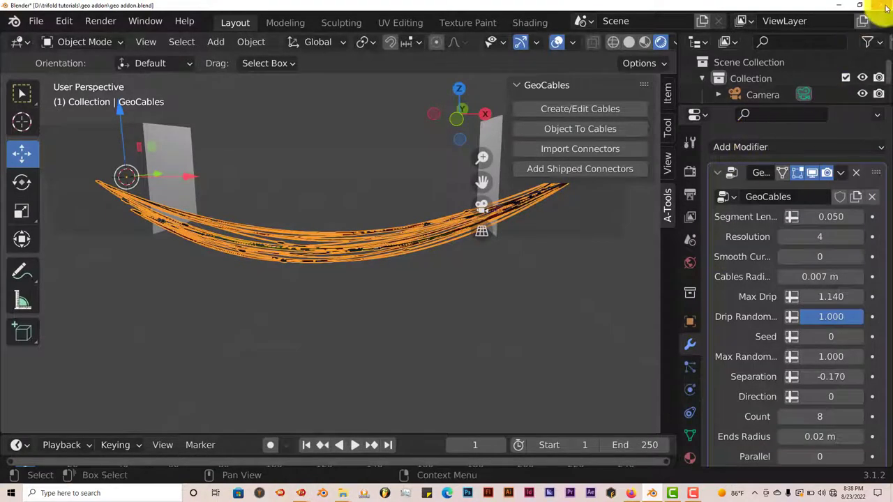
left_click(499, 275)
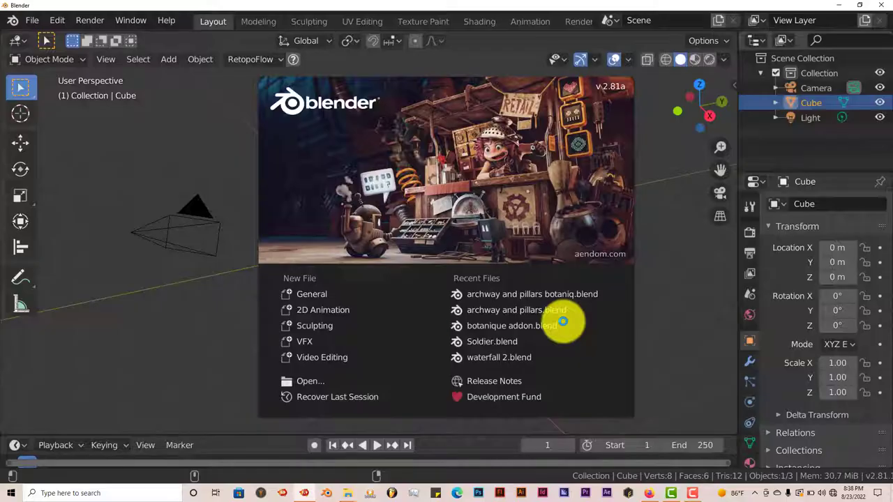
left_click(157, 356)
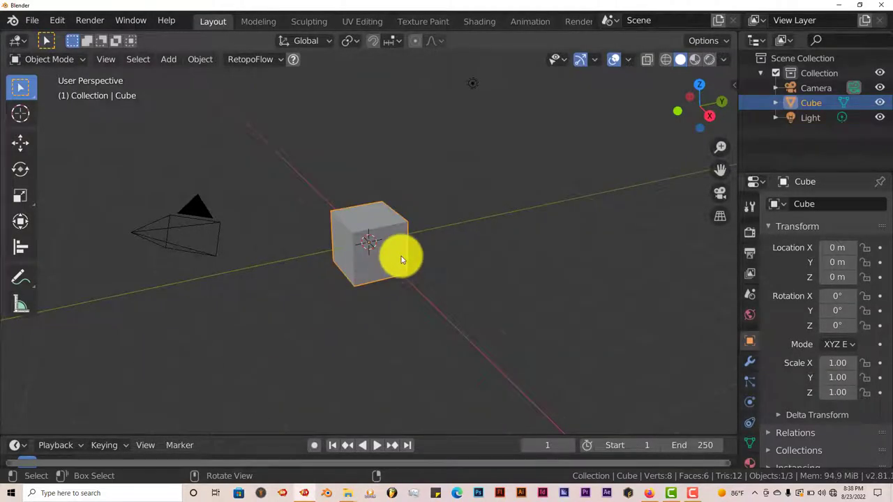
key("Delete")
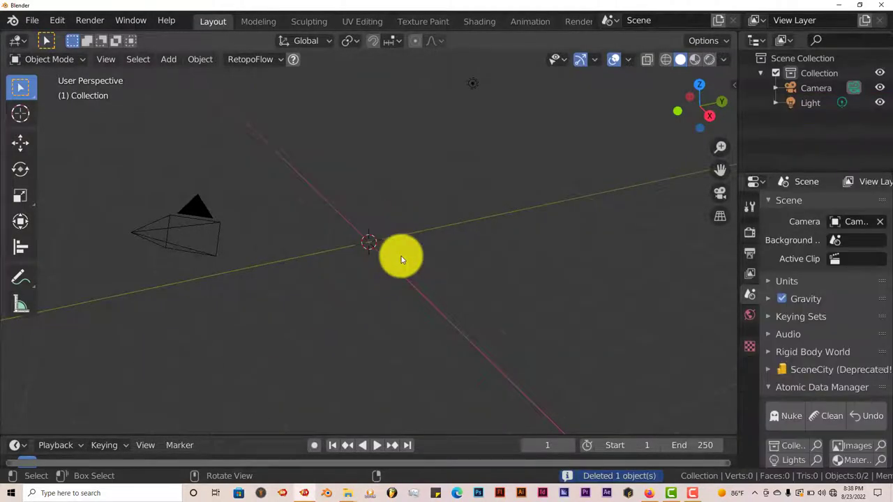
- Import geo addon.obj from the Desktop as a Wavefront OBJ file
left_click(32, 21)
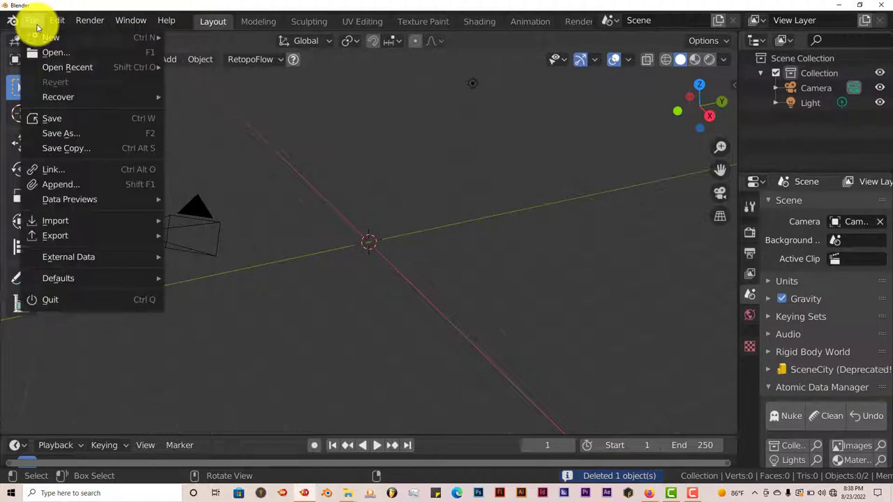
mouse_move(79, 221)
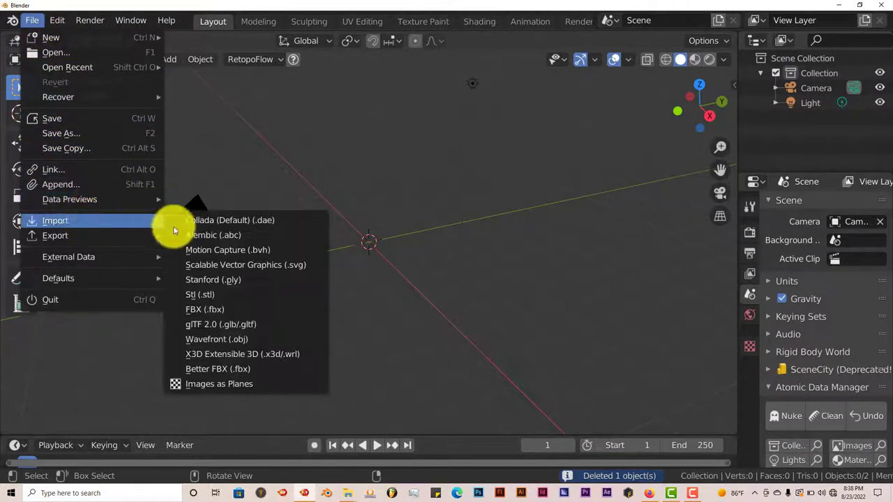
left_click(239, 340)
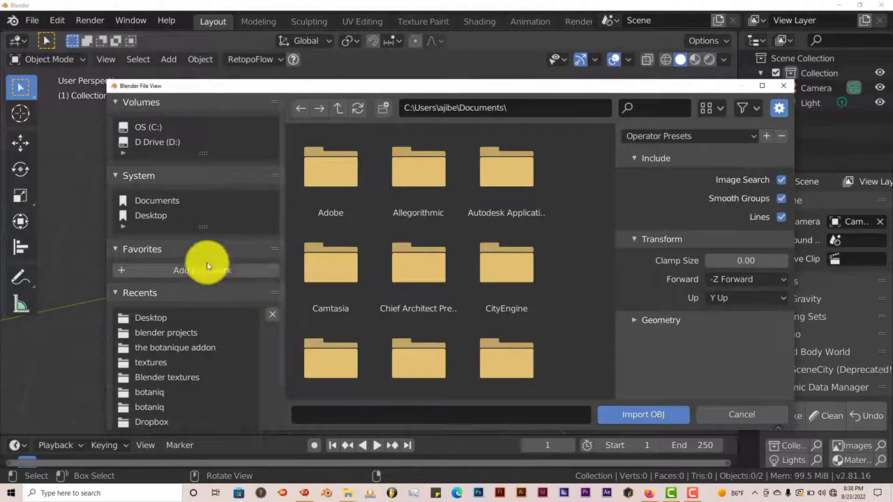
left_click(166, 220)
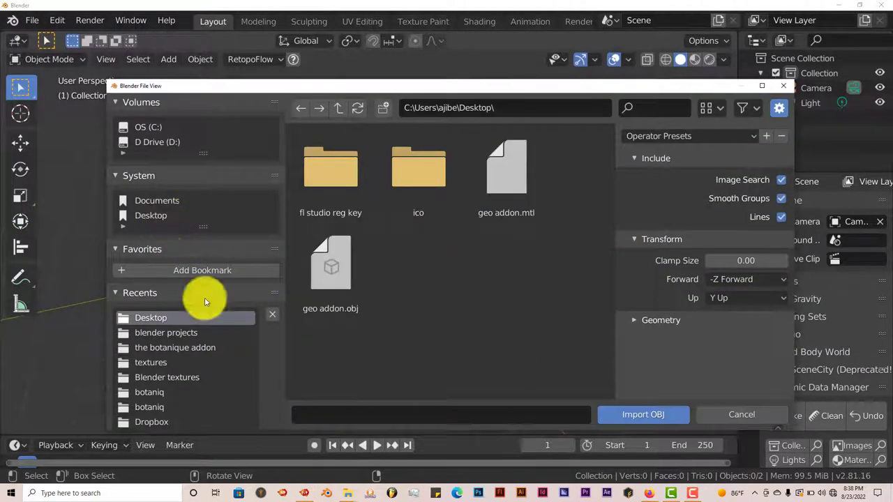
left_click(322, 311)
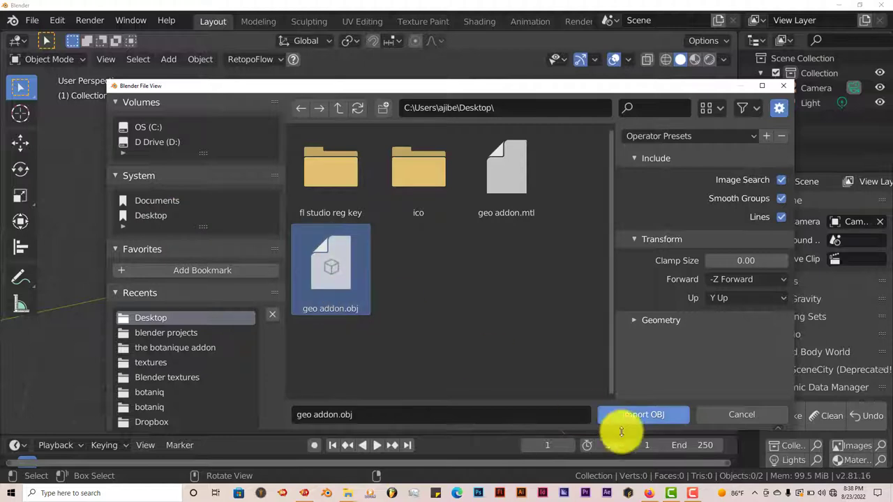
left_click(642, 416)
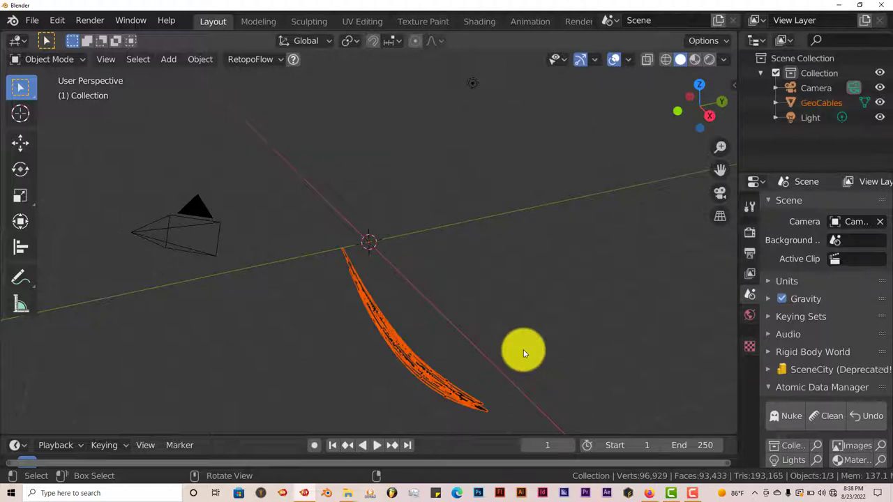
- Zoom in on the cables and connector in Front Orthographic view with Rendered shading
middle_click_drag(523, 350, 561, 333)
key("KP_1")
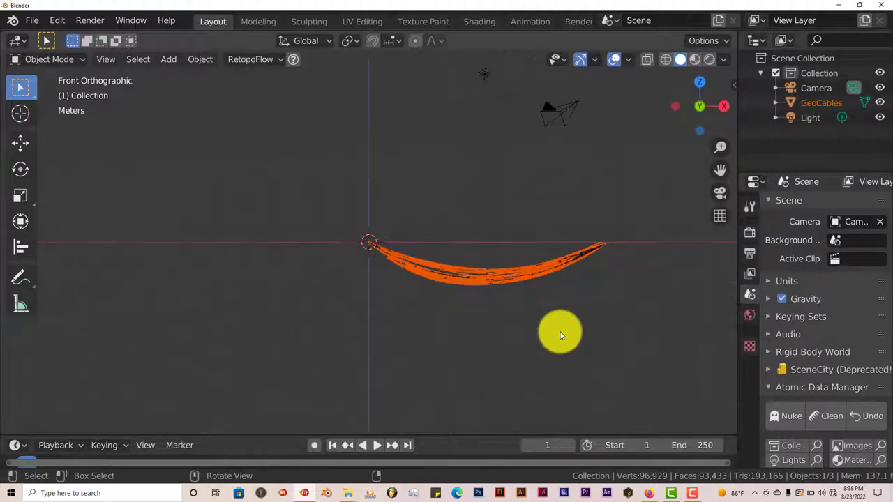
scroll(560, 336, "up", 4)
middle_click_drag(560, 336, 398, 316, "shift")
scroll(398, 316, "up", 5)
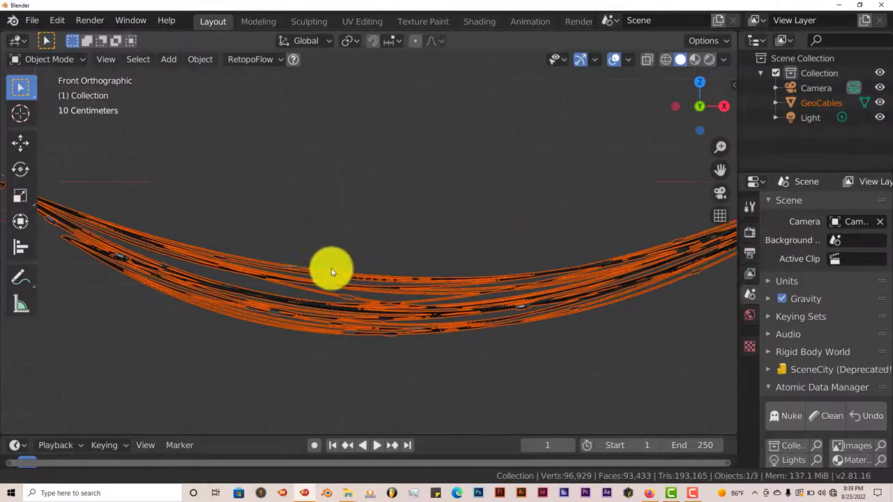
scroll(390, 290, "up", 4)
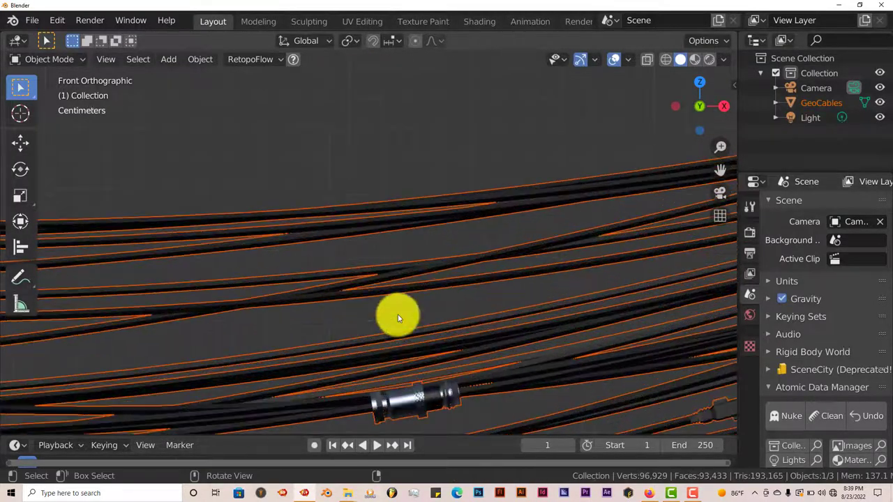
middle_click_drag(421, 370, 433, 300, "shift")
scroll(424, 322, "down", 3)
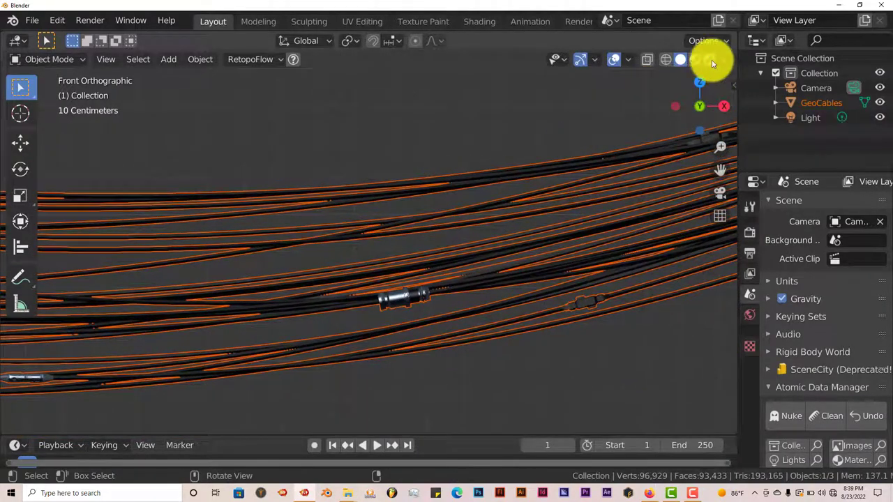
key("z")
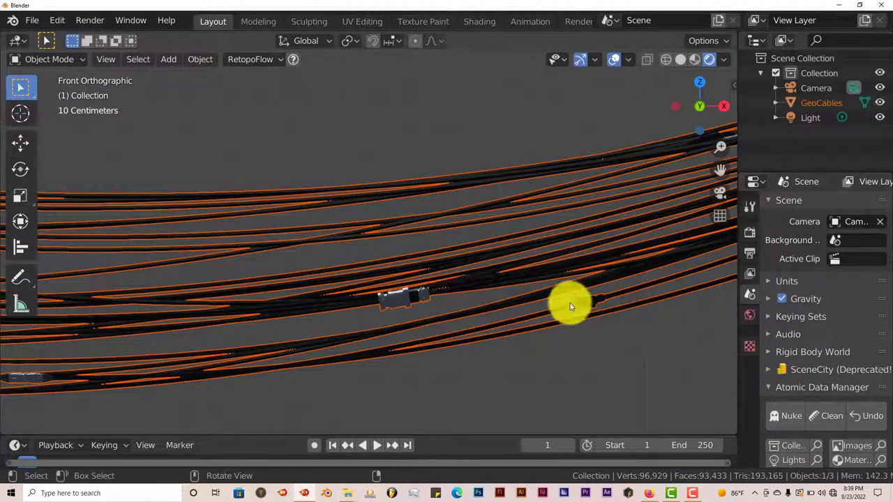
- Select GeoCables and make Cables_Material.001 the active material in the Material settings
left_click(611, 240)
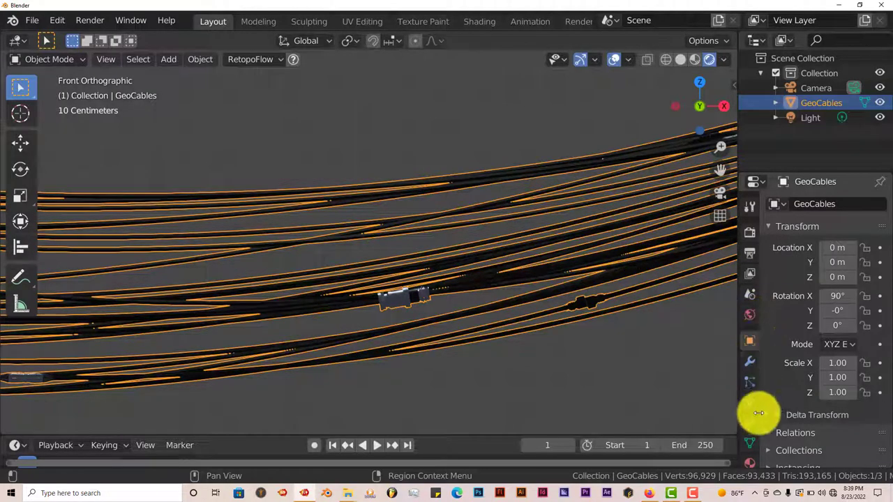
left_click(750, 463)
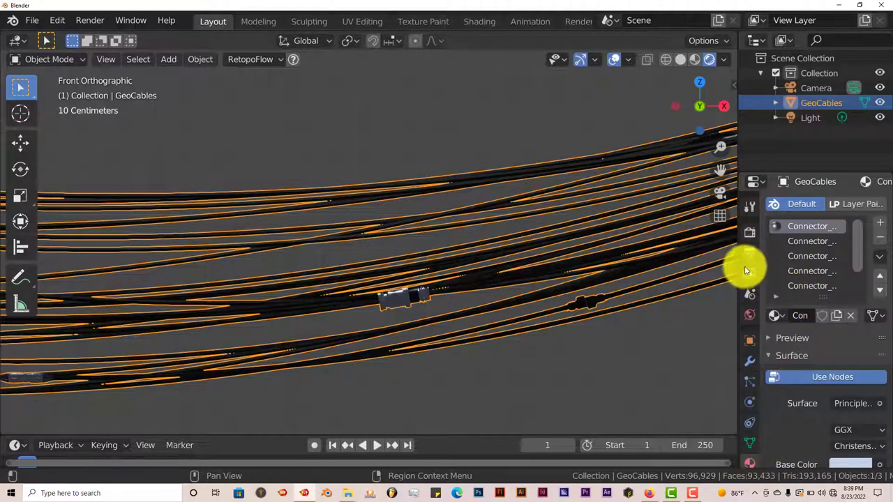
left_click_drag(738, 264, 668, 256)
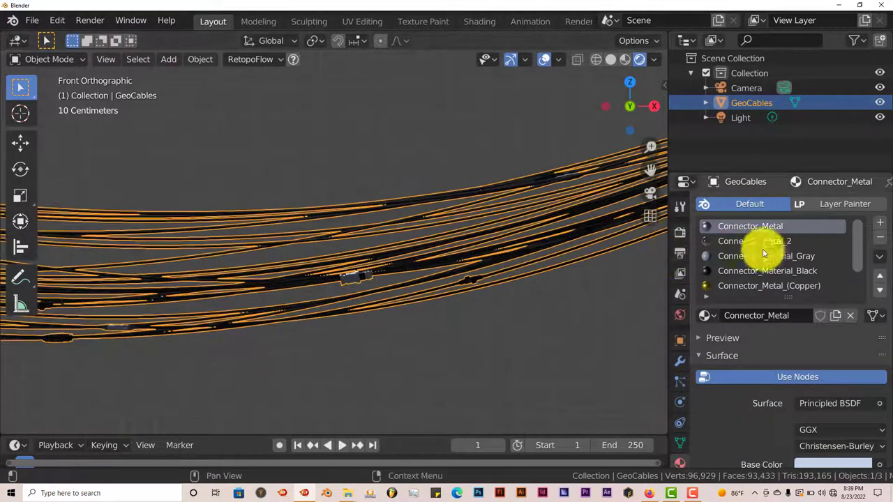
scroll(765, 251, "down", 2)
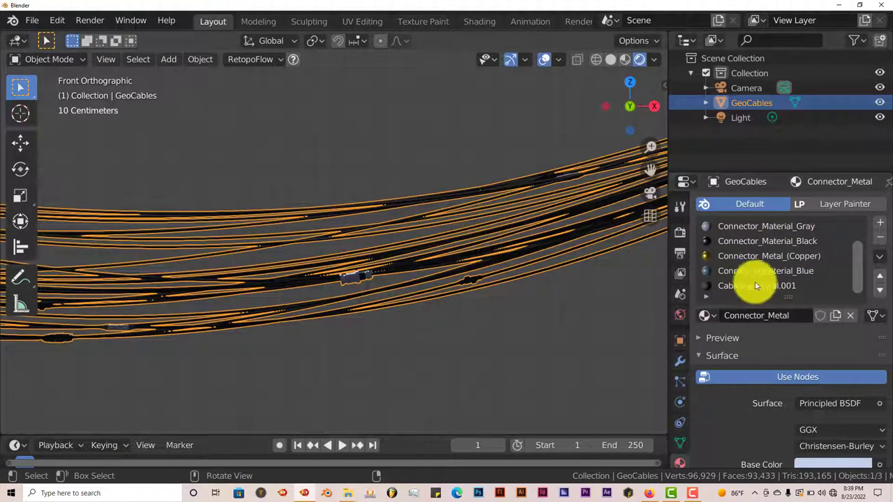
left_click(757, 286)
scroll(776, 391, "down", 1)
scroll(776, 391, "down", 3)
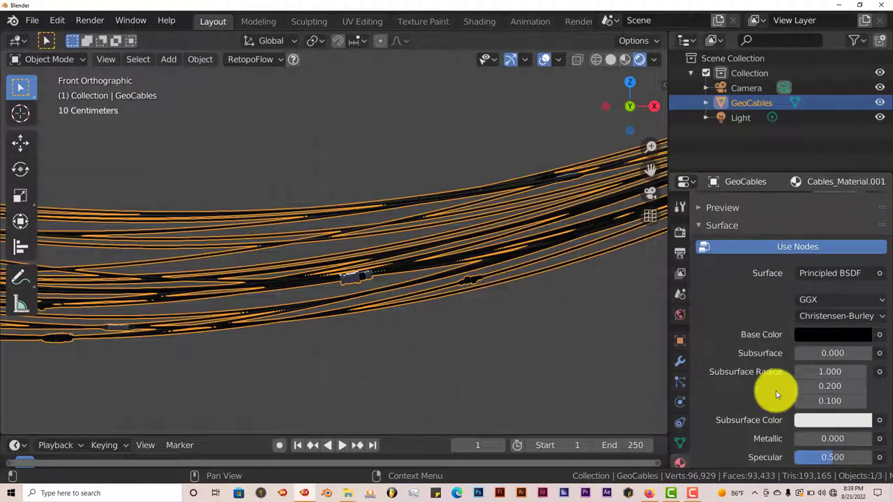
scroll(754, 412, "down", 2)
scroll(753, 409, "up", 3)
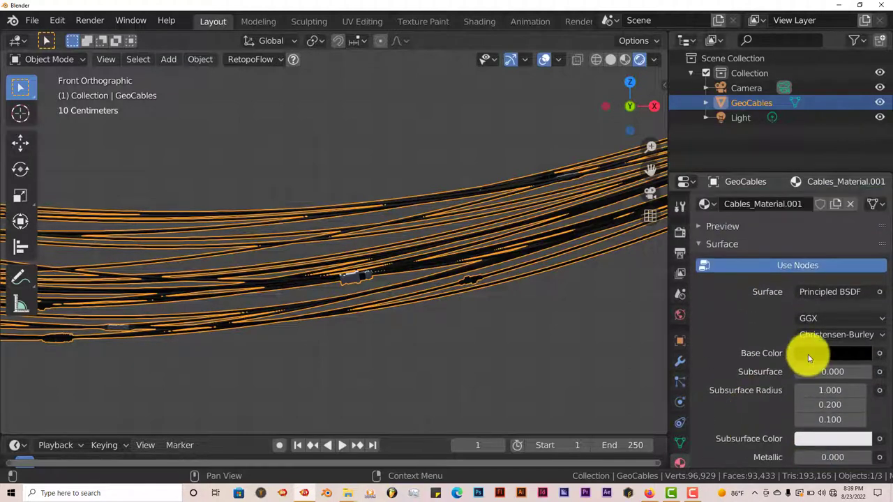
- Change Cables_Material.001's base colour from black to red on the colour wheel
left_click(808, 355)
left_click(864, 160)
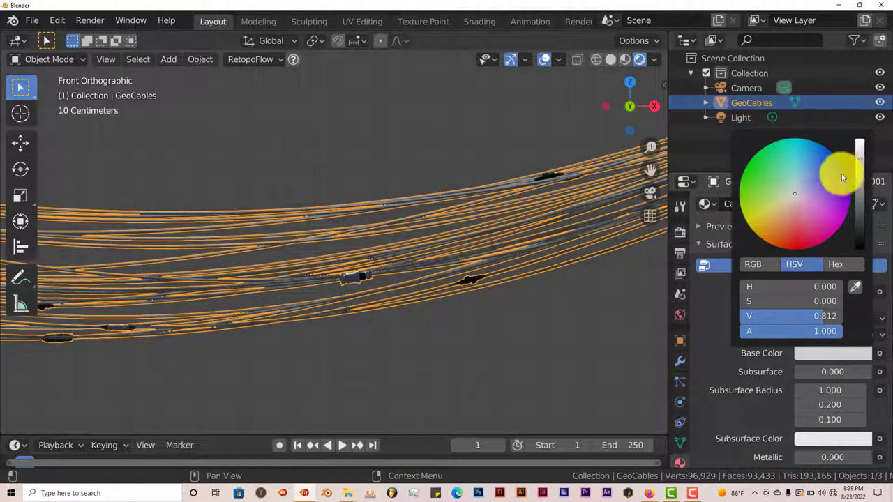
left_click(830, 164)
left_click(754, 175)
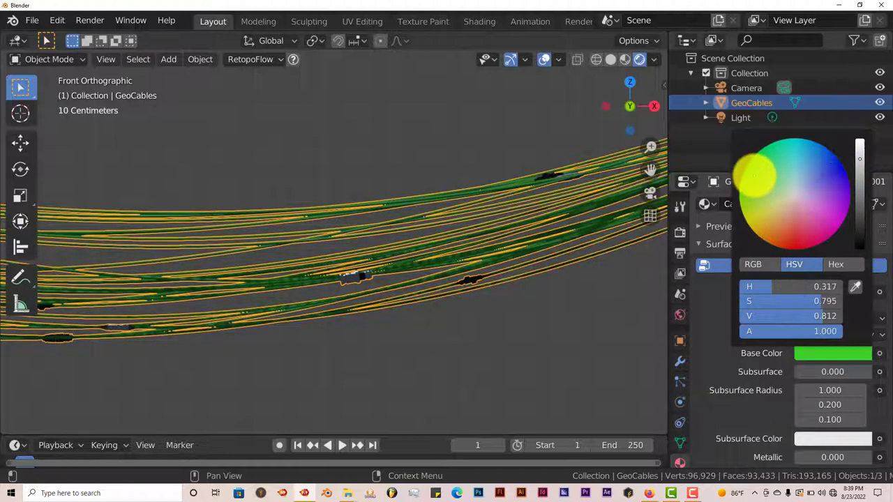
left_click(795, 236)
scroll(437, 386, "down", 2)
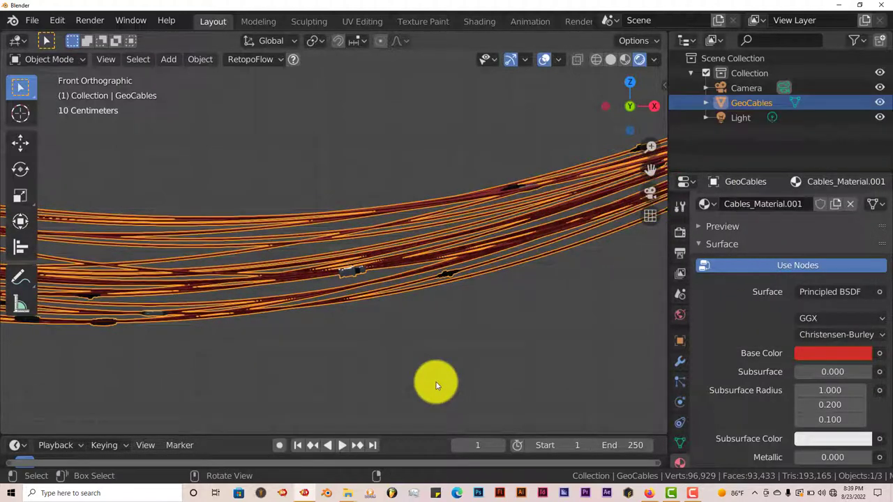
scroll(434, 386, "up", 1)
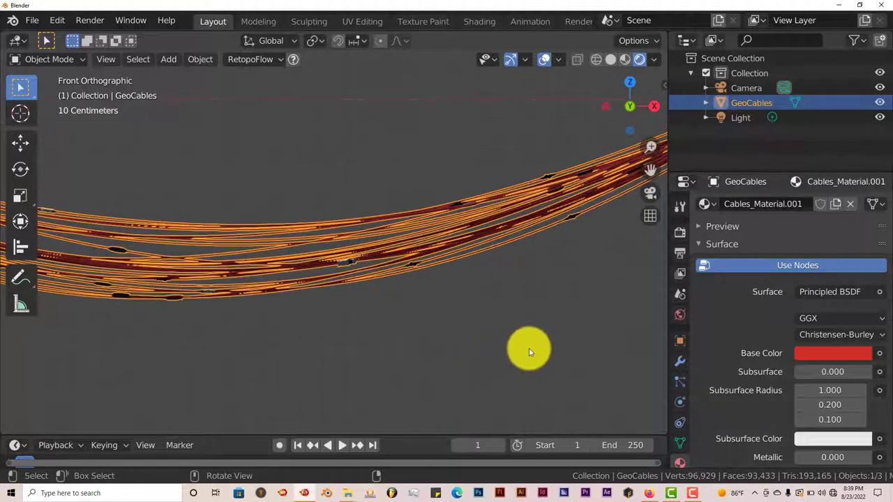